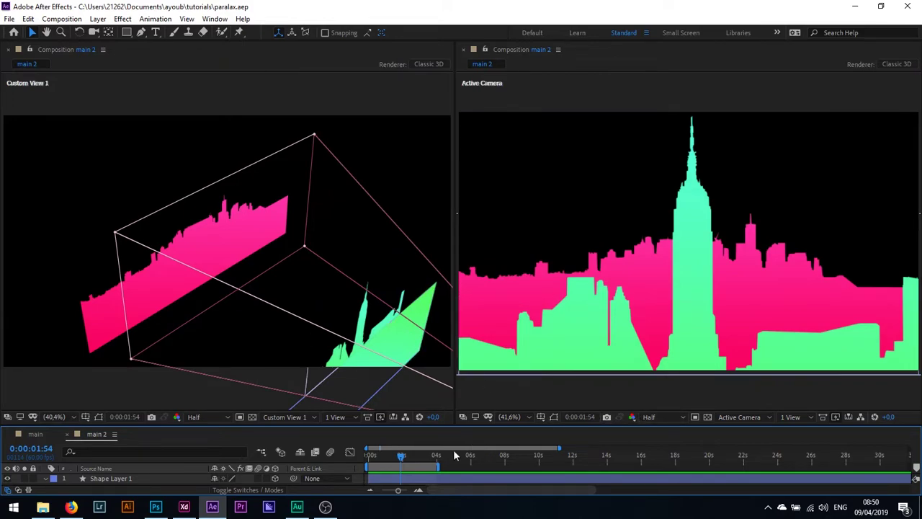
Scrub the main 2 playhead back to where the green skyline sits below the pink one.
{"action": "mouse_move", "coordinate": [407, 459]}
{"action": "left_mouse_down"}
{"action": "mouse_move", "coordinate": [377, 462]}
{"action": "mouse_move", "coordinate": [413, 461]}
{"action": "mouse_move", "coordinate": [420, 458]}
{"action": "mouse_move", "coordinate": [392, 455]}
{"action": "mouse_move", "coordinate": [431, 454]}
{"action": "mouse_move", "coordinate": [433, 446]}
{"action": "mouse_move", "coordinate": [382, 452]}
{"action": "mouse_move", "coordinate": [404, 447]}
{"action": "mouse_move", "coordinate": [393, 447]}
{"action": "left_mouse_up"}
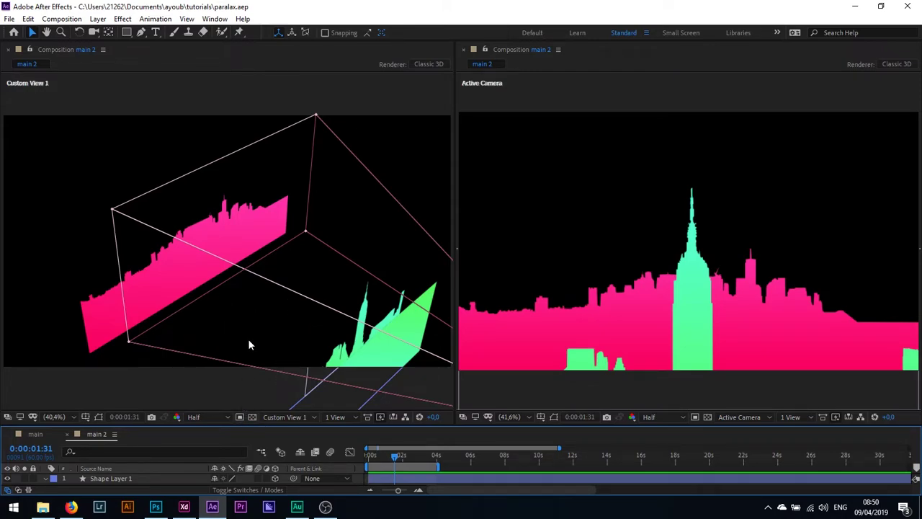
Switch to the main composition and scrub through its grey skyline camera motion.
{"action": "left_click", "coordinate": [36, 434]}
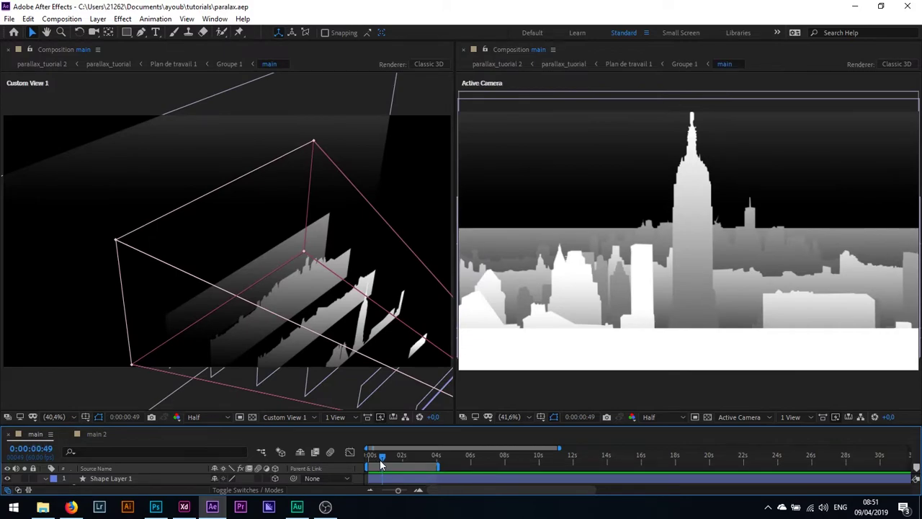
{"action": "left_click_drag", "start_coordinate": [378, 457], "coordinate": [388, 458]}
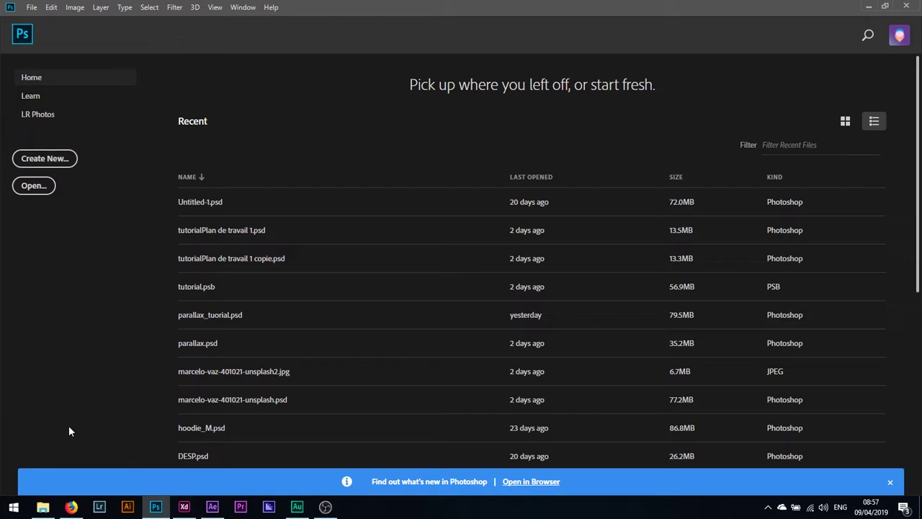
Create a 1920×1080 document and place the todd-quackenbush city photo on Artboard 1.
{"action": "left_click", "coordinate": [58, 158]}
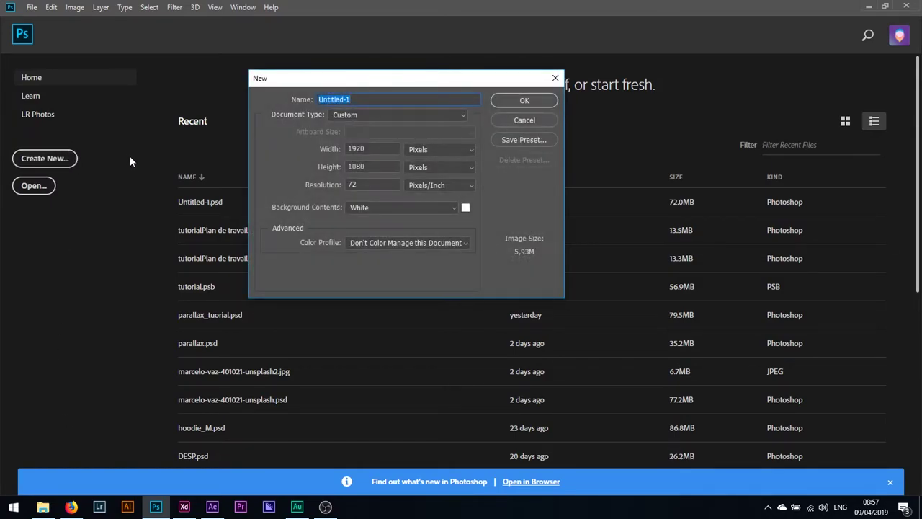
{"action": "left_click", "coordinate": [524, 100]}
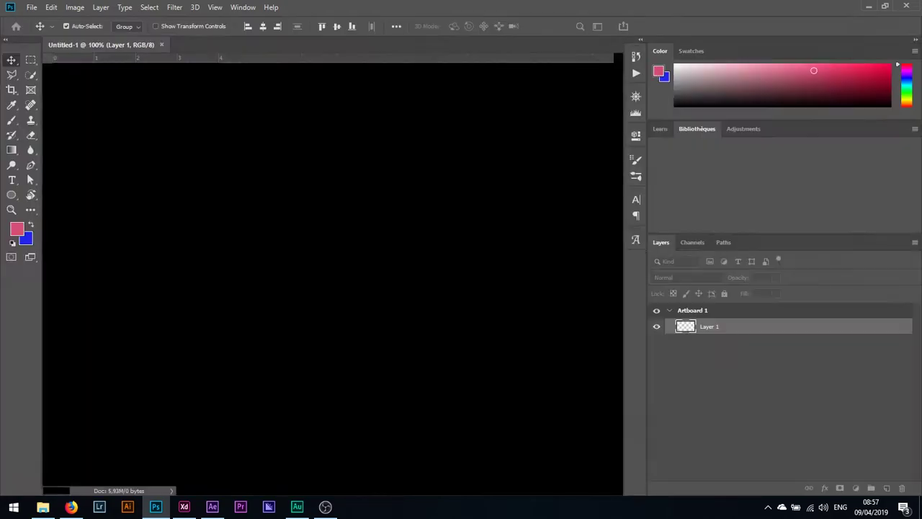
{"action": "key", "text": "alt+Tab"}
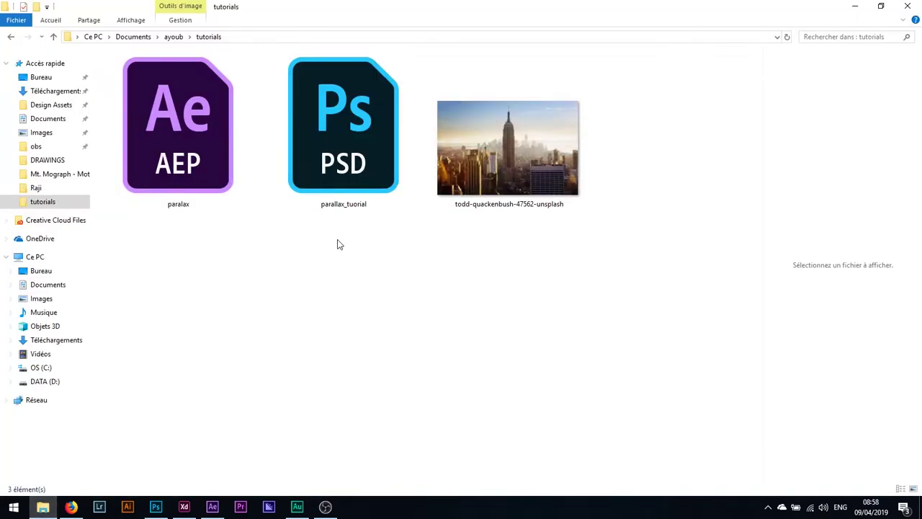
{"action": "left_click_drag", "start_coordinate": [484, 170], "coordinate": [235, 319]}
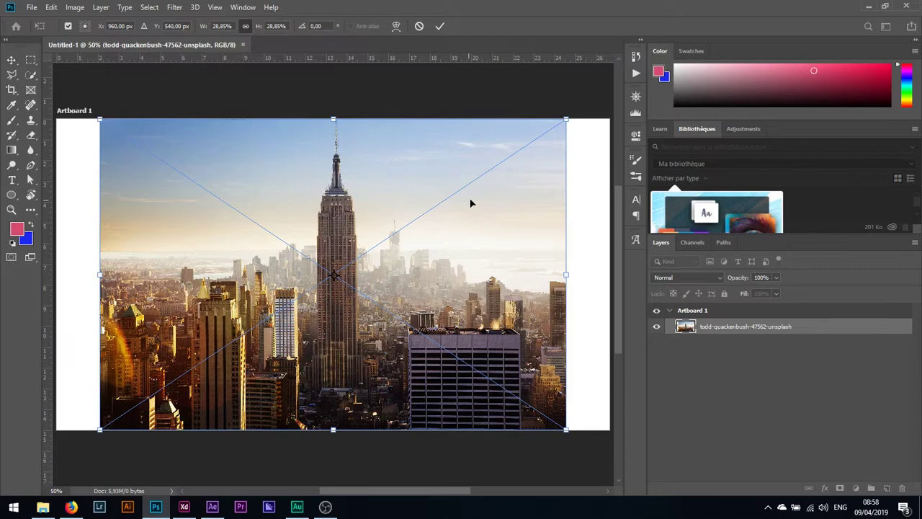
{"action": "key", "text": "Return"}
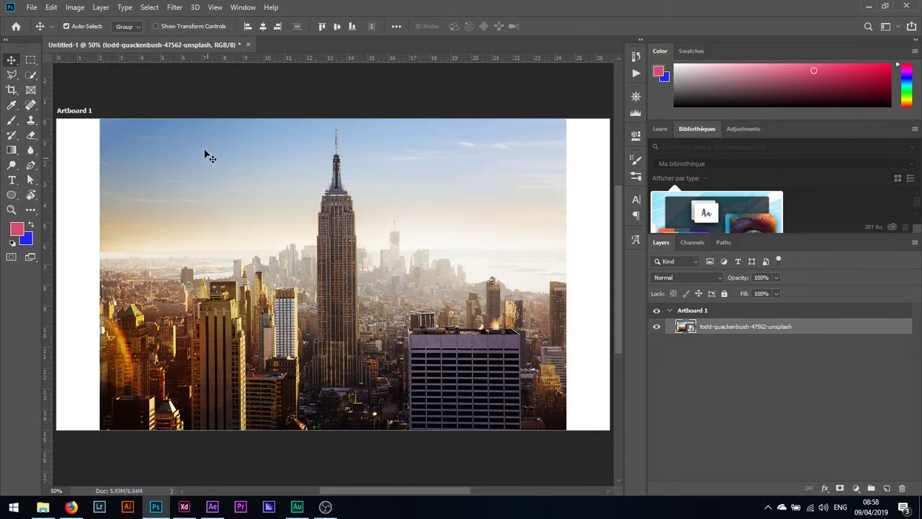
With the Pen tool, trace the golden and dark buildings' rooftops starting from the right edge.
{"action": "left_click", "coordinate": [32, 166]}
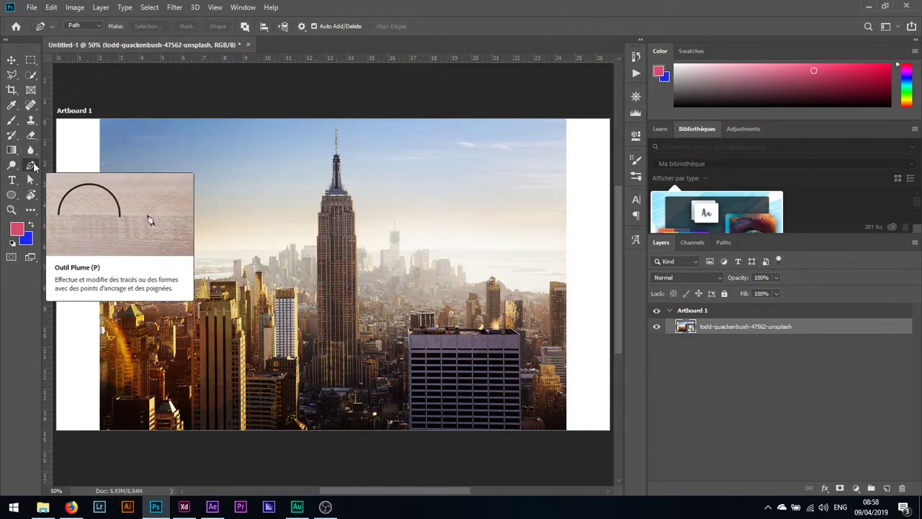
{"action": "scroll", "coordinate": [551, 311], "scroll_direction": "up", "scroll_amount": 2}
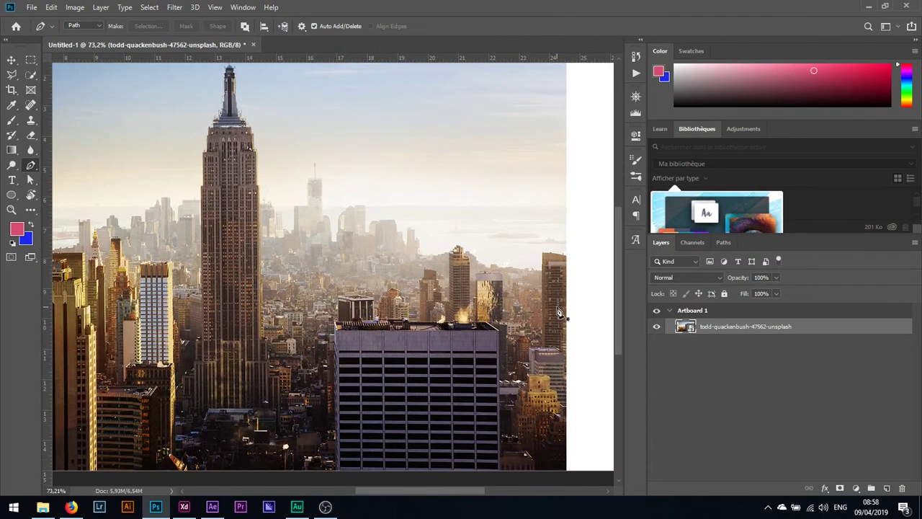
{"action": "scroll", "coordinate": [558, 311], "scroll_direction": "up", "scroll_amount": 4}
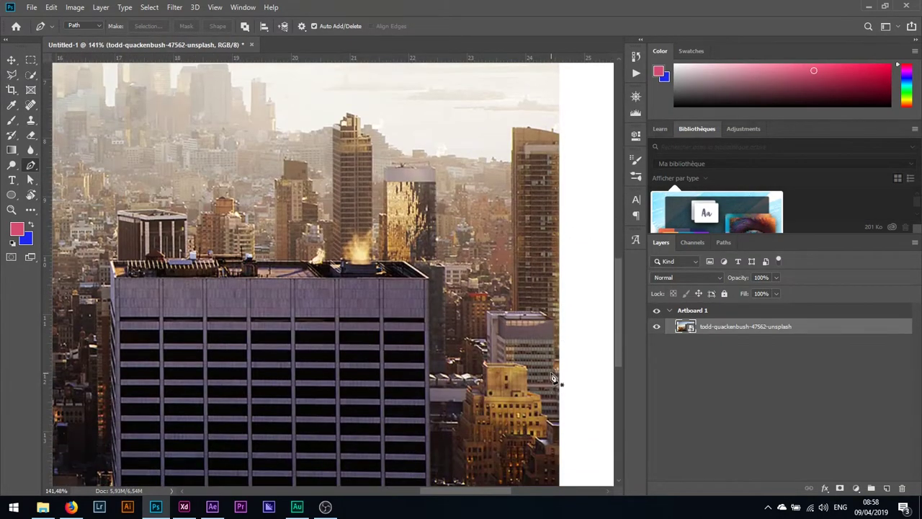
{"action": "scroll", "coordinate": [548, 389], "scroll_direction": "down", "scroll_amount": 1}
{"action": "left_click", "coordinate": [553, 384]}
{"action": "left_click", "coordinate": [528, 330]}
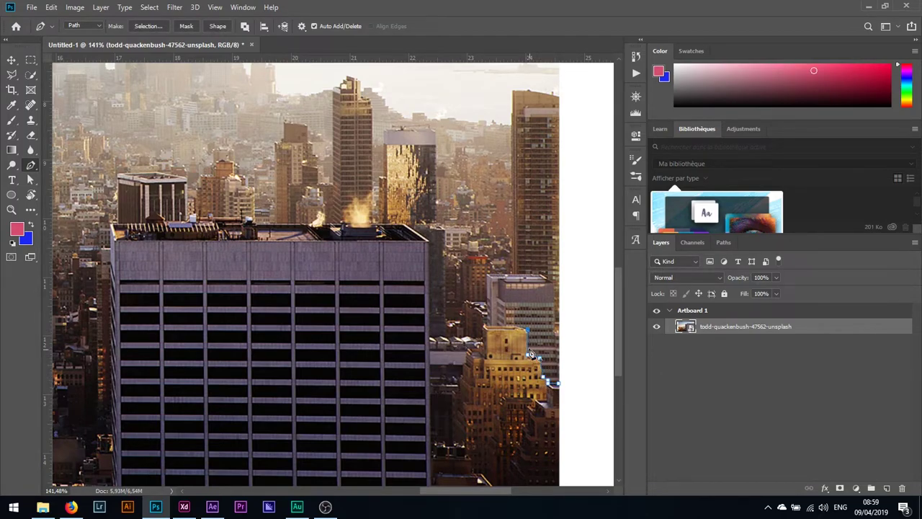
{"action": "left_click", "coordinate": [515, 326]}
{"action": "left_click", "coordinate": [485, 326]}
{"action": "left_click", "coordinate": [468, 338]}
{"action": "left_click", "coordinate": [430, 337]}
{"action": "left_click", "coordinate": [429, 242]}
{"action": "left_click", "coordinate": [406, 224]}
{"action": "left_click", "coordinate": [247, 217]}
{"action": "left_click", "coordinate": [193, 215]}
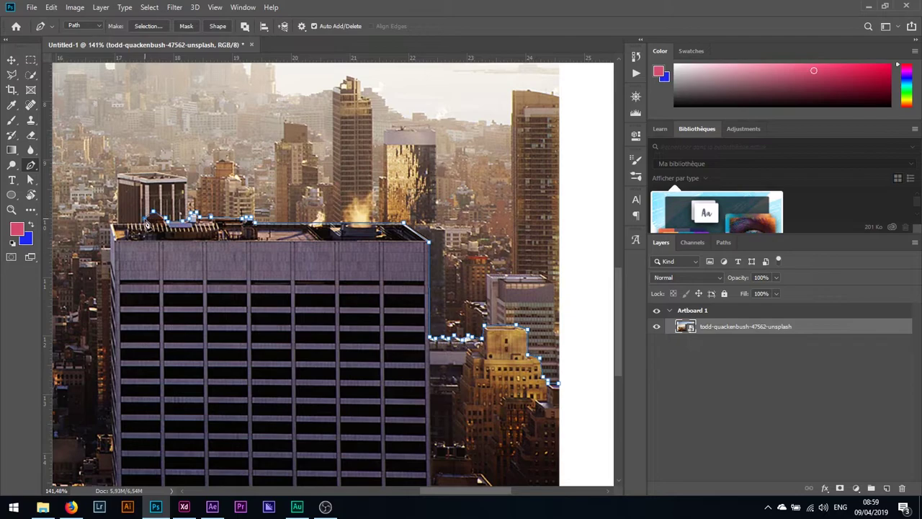
Drop the path to the photo's bottom edge and outline the smaller building's top corner.
{"action": "scroll", "coordinate": [415, 425], "scroll_direction": "left", "scroll_amount": 3}
{"action": "scroll", "coordinate": [206, 469], "scroll_direction": "down", "scroll_amount": 3}
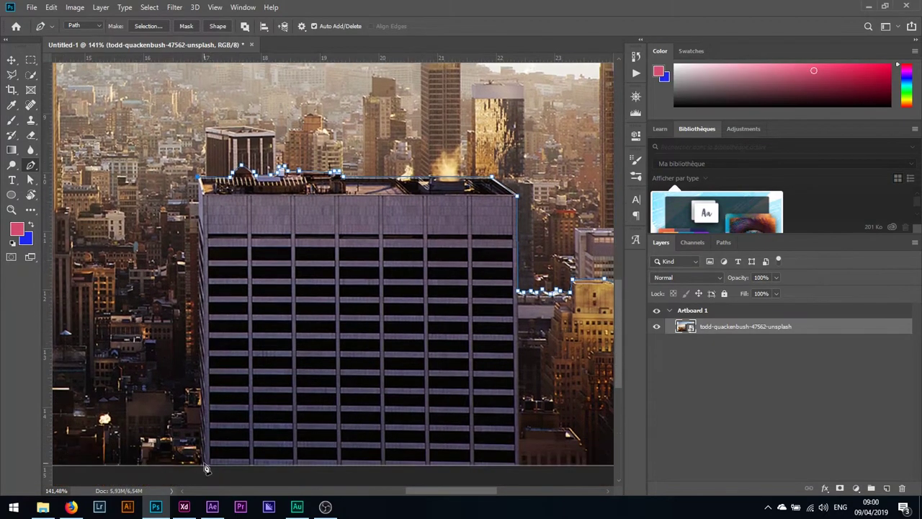
{"action": "scroll", "coordinate": [180, 453], "scroll_direction": "left", "scroll_amount": 10}
{"action": "left_click", "coordinate": [227, 449]}
{"action": "scroll", "coordinate": [207, 427], "scroll_direction": "down", "scroll_amount": 1}
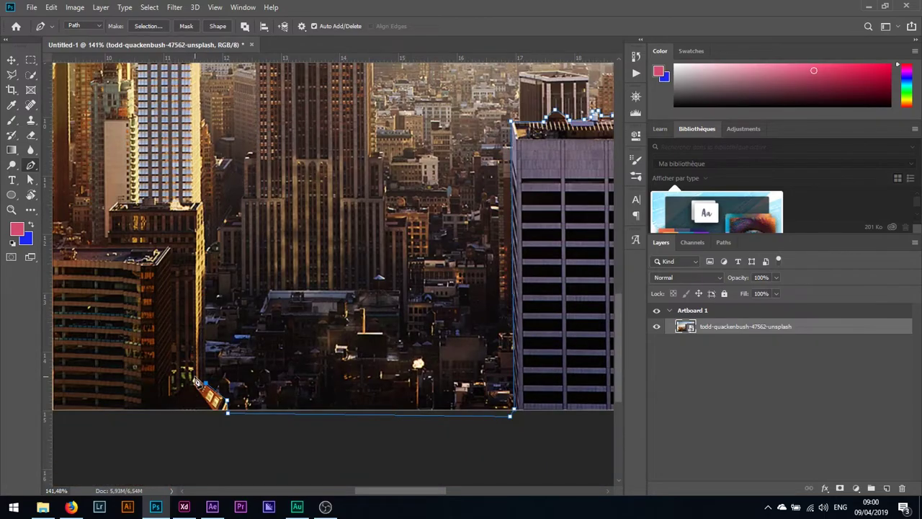
{"action": "left_click", "coordinate": [194, 381]}
{"action": "left_click", "coordinate": [173, 252]}
{"action": "scroll", "coordinate": [172, 252], "scroll_direction": "down", "scroll_amount": 5}
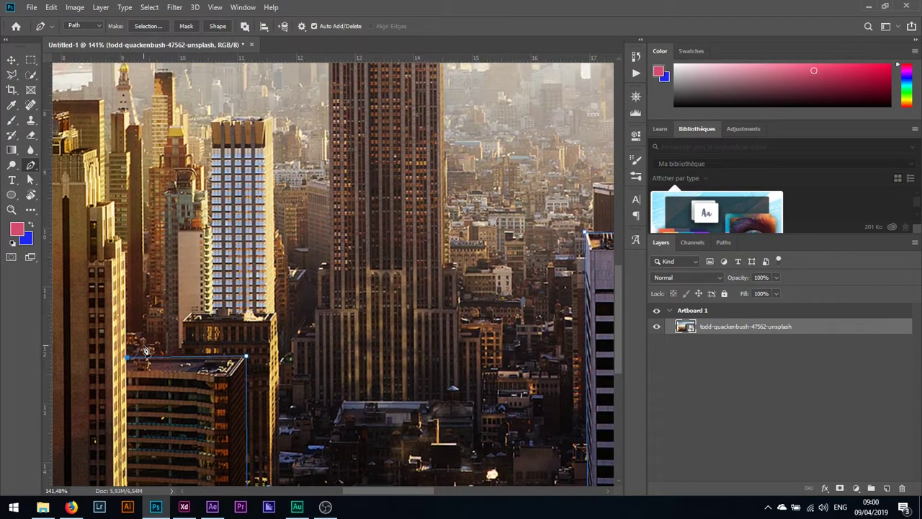
{"action": "scroll", "coordinate": [147, 350], "scroll_direction": "down", "scroll_amount": 1}
{"action": "scroll", "coordinate": [287, 294], "scroll_direction": "up", "scroll_amount": 5}
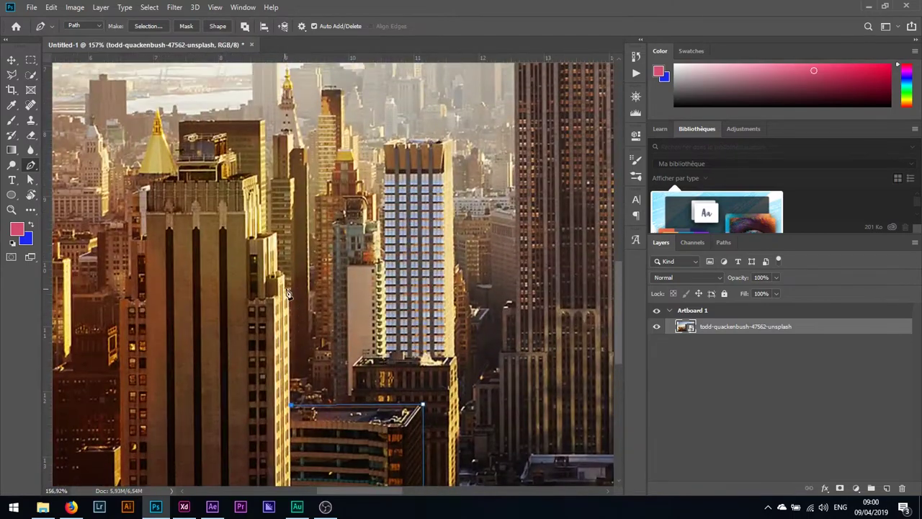
Trace up the tall building's right edge and around its stepped rooftop.
{"action": "left_click", "coordinate": [289, 288]}
{"action": "left_click", "coordinate": [285, 272]}
{"action": "left_click", "coordinate": [278, 266]}
{"action": "left_click", "coordinate": [276, 234]}
{"action": "left_click", "coordinate": [259, 176]}
{"action": "left_click", "coordinate": [238, 174]}
{"action": "left_click", "coordinate": [236, 154]}
{"action": "left_click", "coordinate": [226, 153]}
{"action": "left_click", "coordinate": [224, 134]}
{"action": "left_click", "coordinate": [193, 132]}
{"action": "left_click", "coordinate": [181, 135]}
{"action": "left_click", "coordinate": [182, 155]}
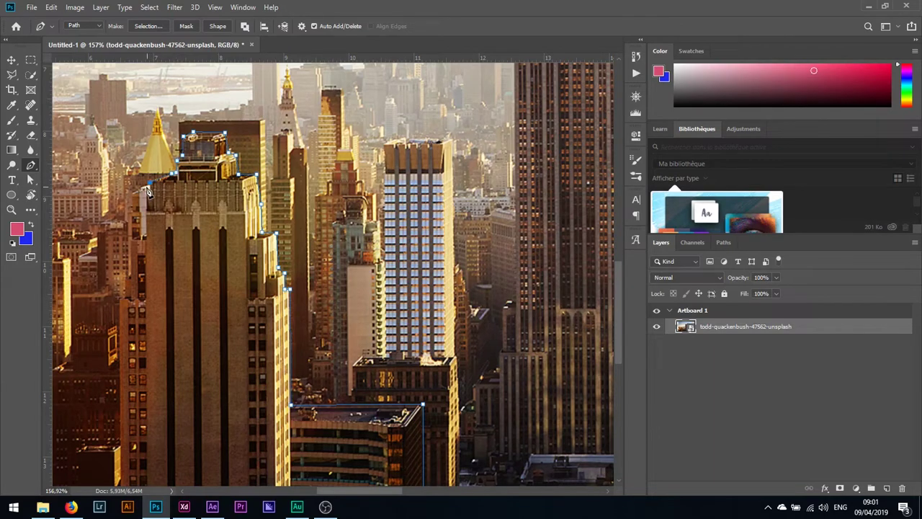
Trace the peaked and left buildings, then loop below the photo and close the path.
{"action": "scroll", "coordinate": [148, 376], "scroll_direction": "down", "scroll_amount": 5}
{"action": "scroll", "coordinate": [148, 378], "scroll_direction": "up", "scroll_amount": 1}
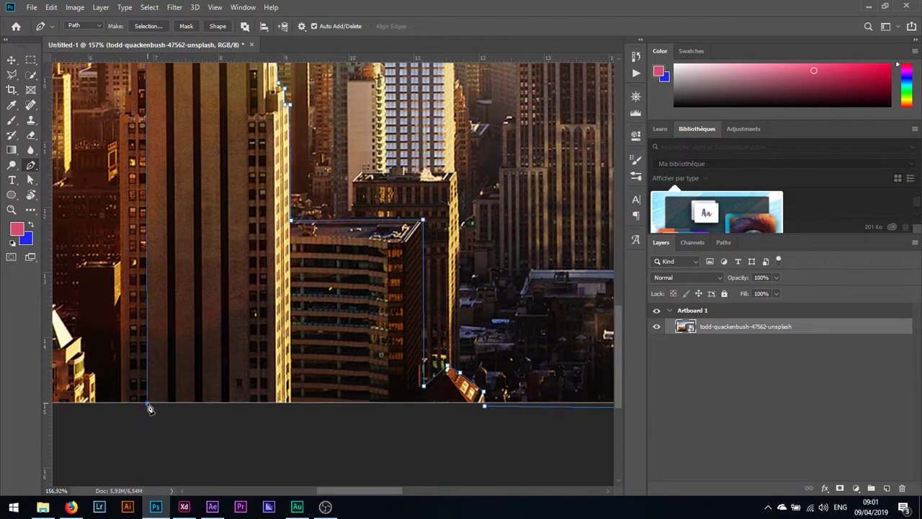
{"action": "scroll", "coordinate": [149, 403], "scroll_direction": "left", "scroll_amount": 5}
{"action": "left_click", "coordinate": [306, 376]}
{"action": "left_click", "coordinate": [295, 353]}
{"action": "left_click", "coordinate": [290, 338]}
{"action": "left_click", "coordinate": [267, 306]}
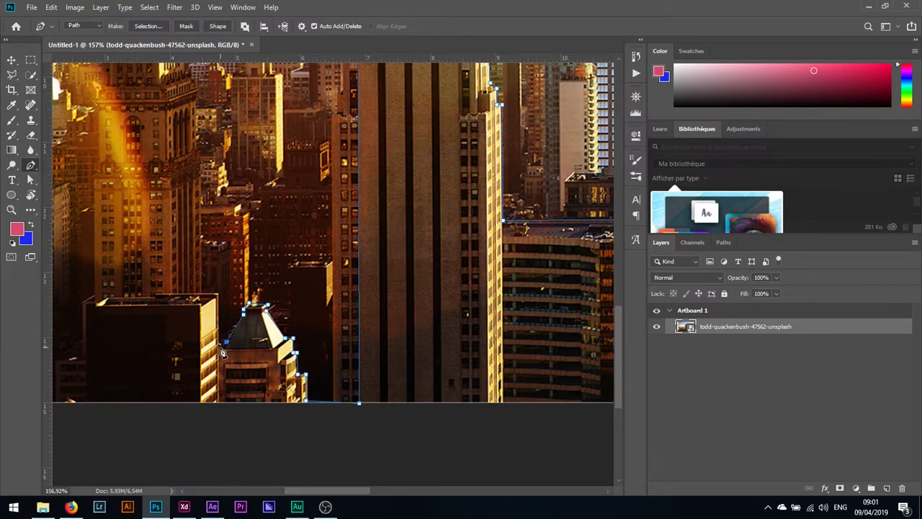
{"action": "left_click", "coordinate": [217, 296]}
{"action": "scroll", "coordinate": [214, 302], "scroll_direction": "down", "scroll_amount": 2}
{"action": "scroll", "coordinate": [211, 304], "scroll_direction": "up", "scroll_amount": 3}
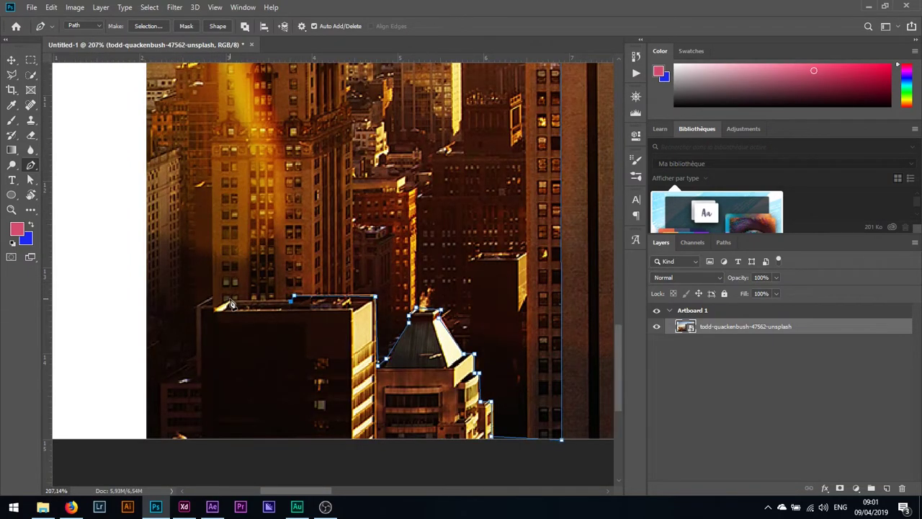
{"action": "scroll", "coordinate": [201, 428], "scroll_direction": "down", "scroll_amount": 4}
{"action": "scroll", "coordinate": [163, 400], "scroll_direction": "down", "scroll_amount": 4}
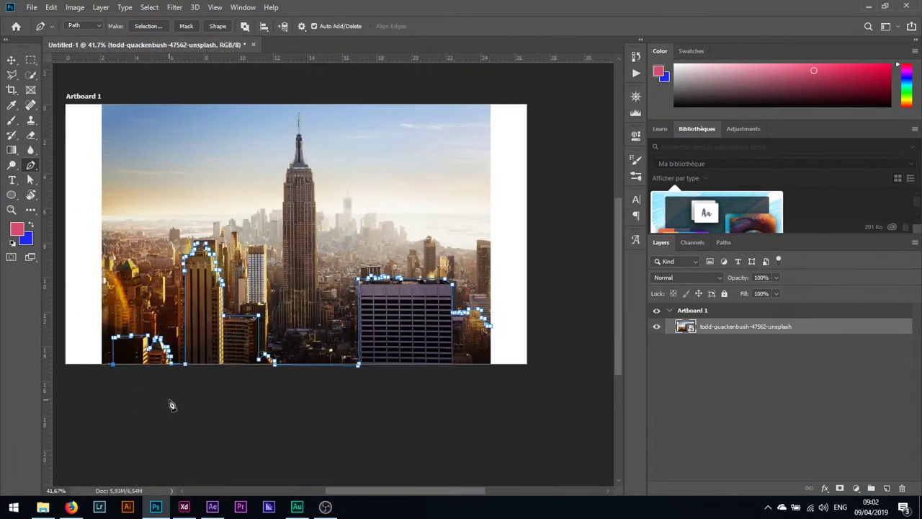
{"action": "left_click", "coordinate": [461, 415]}
{"action": "left_click", "coordinate": [522, 376]}
{"action": "left_click", "coordinate": [490, 326]}
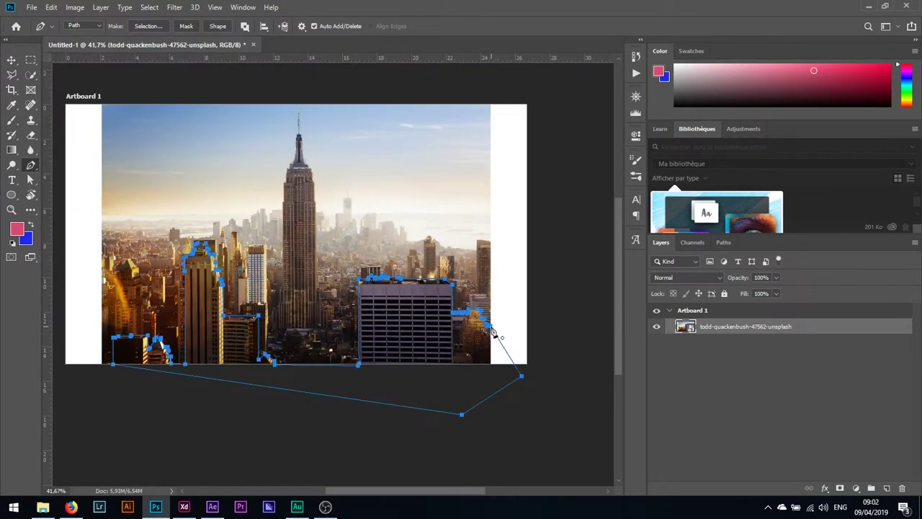
Mask the city photo to the traced path, duplicate the layer, and delete the copy's vector mask.
{"action": "left_click", "coordinate": [186, 27]}
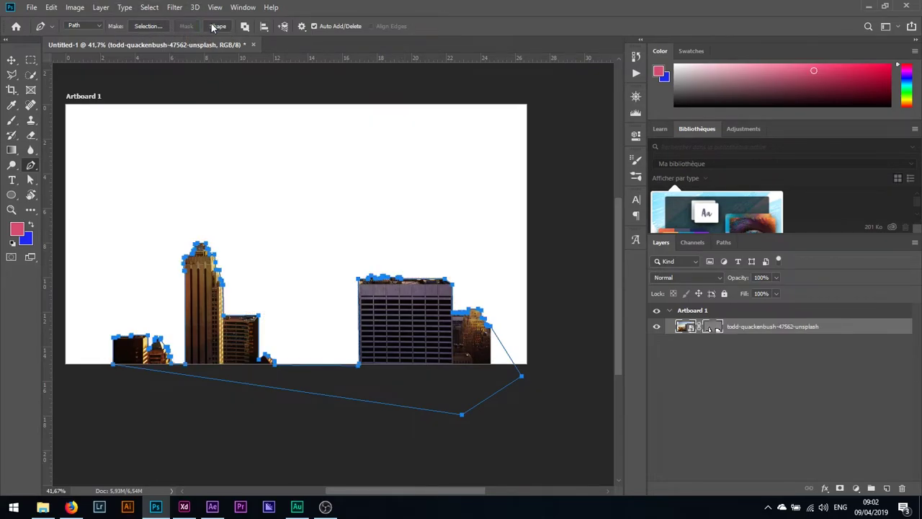
{"action": "left_click", "coordinate": [11, 59]}
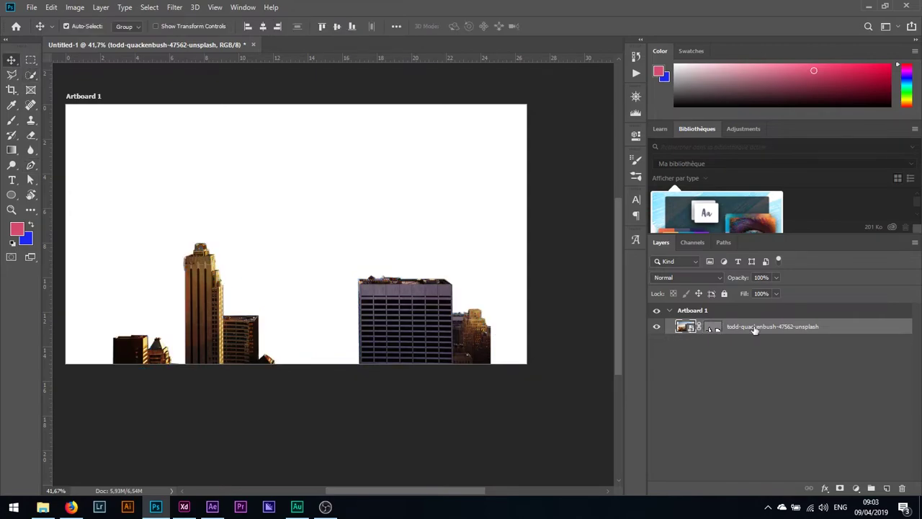
{"action": "right_click", "coordinate": [754, 328]}
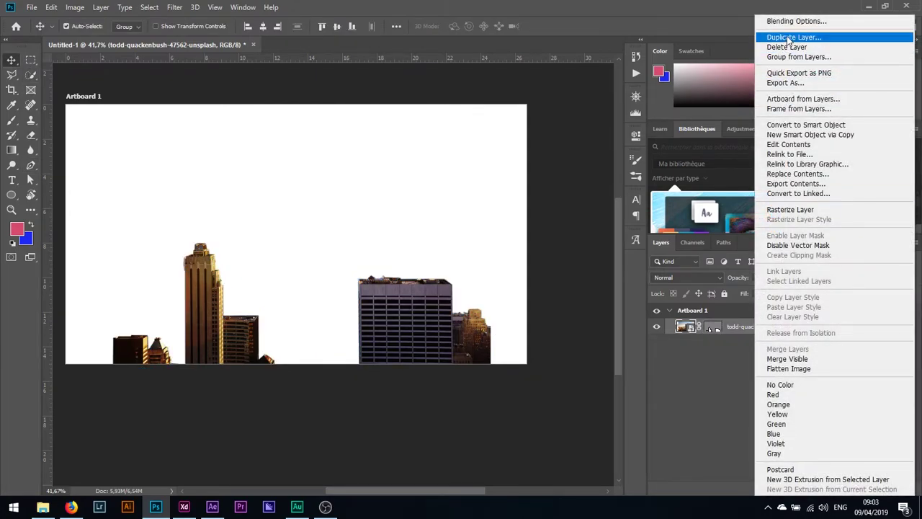
{"action": "left_click", "coordinate": [827, 37]}
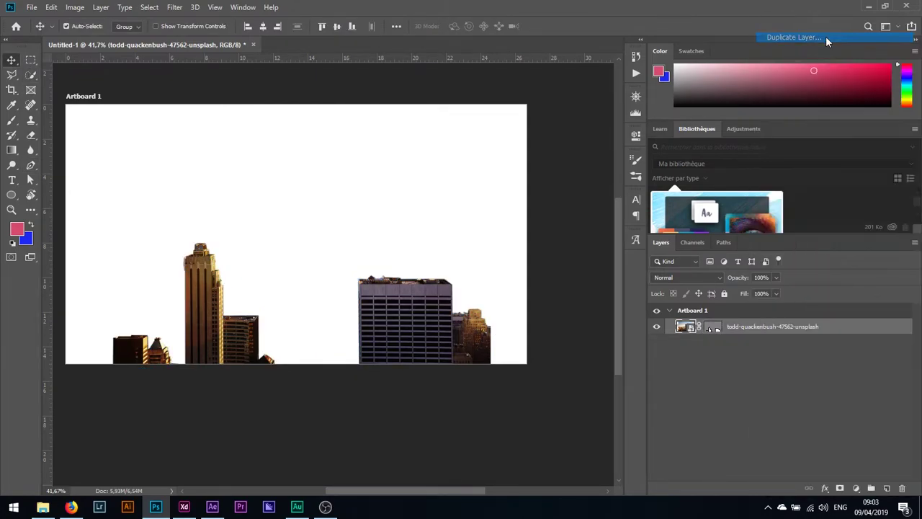
{"action": "left_click", "coordinate": [562, 136]}
{"action": "right_click", "coordinate": [714, 329]}
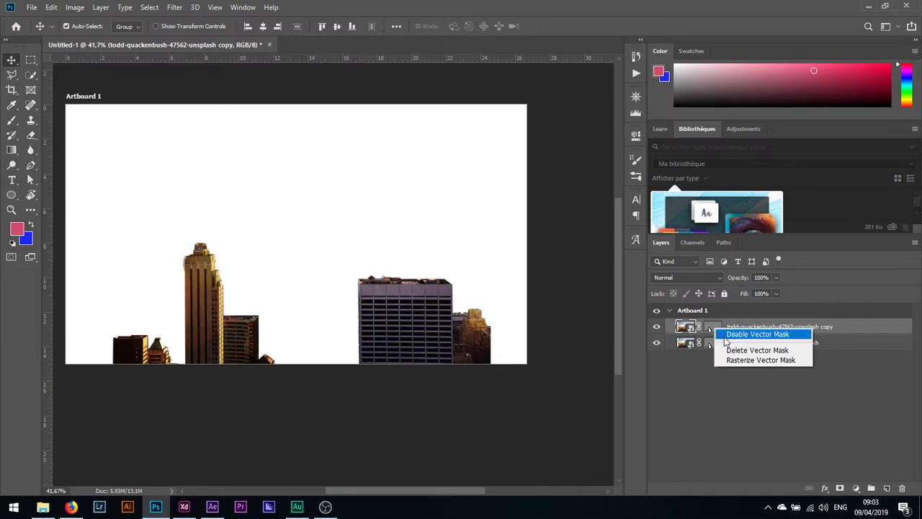
{"action": "left_click", "coordinate": [739, 351]}
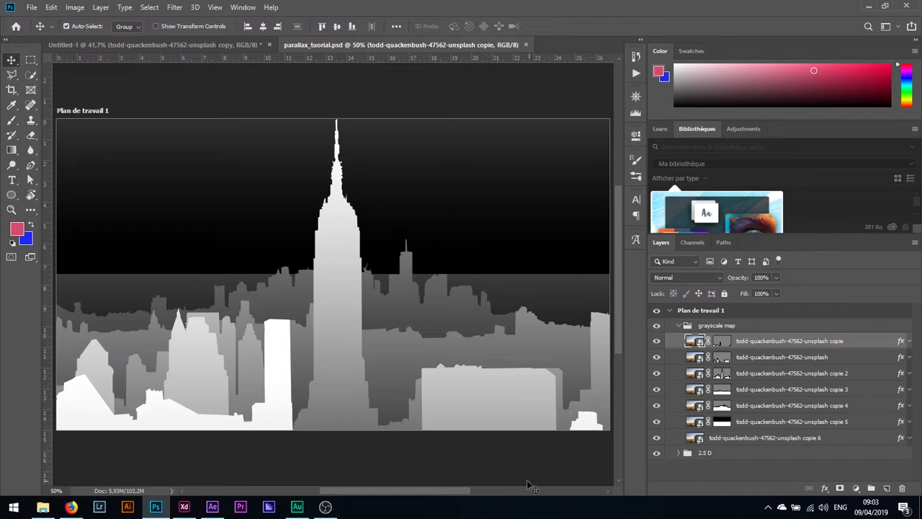
Toggle the grayscale map layers to compare them with the city photo, then expand the 2.5 D group.
{"action": "left_click_drag", "start_coordinate": [656, 340], "coordinate": [657, 437]}
{"action": "left_click_drag", "start_coordinate": [657, 373], "coordinate": [657, 340]}
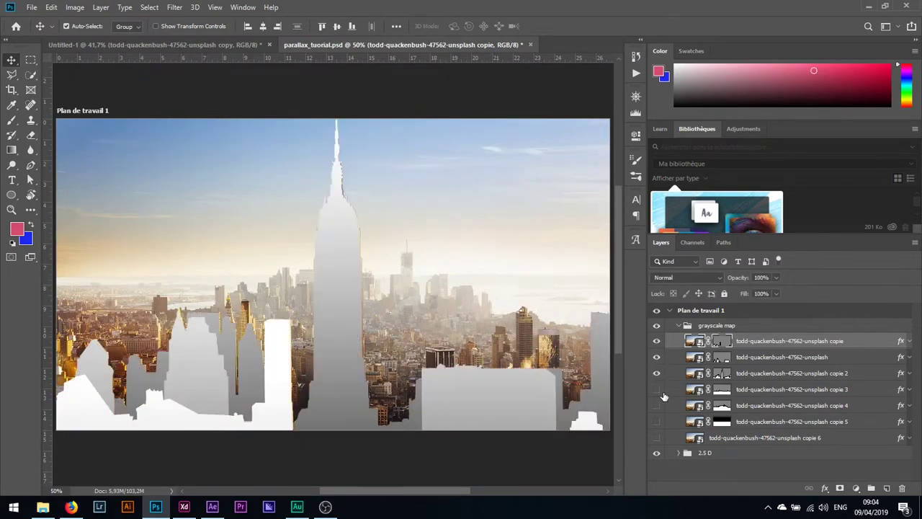
{"action": "left_click_drag", "start_coordinate": [662, 395], "coordinate": [657, 440]}
{"action": "left_click", "coordinate": [678, 453]}
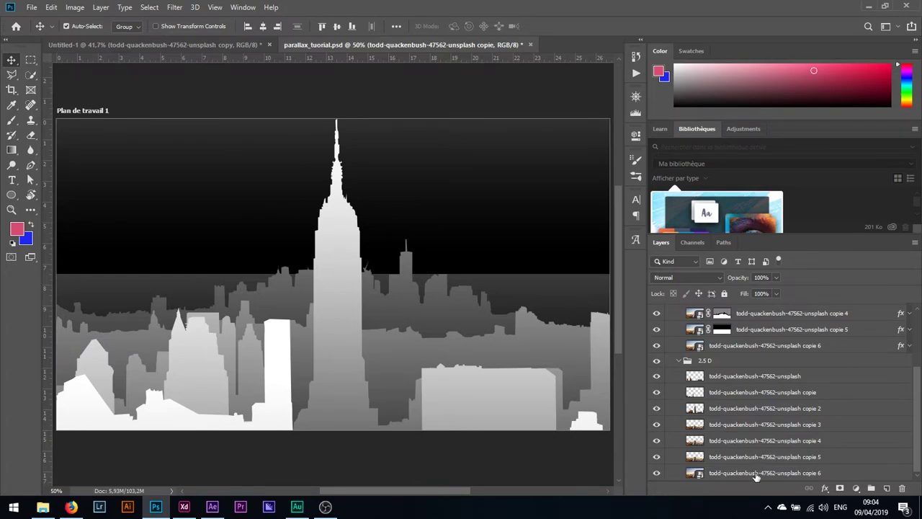
Rename the first four 2.5 D layers to level 1, level 2, level 3 and level4.
{"action": "left_click", "coordinate": [746, 380]}
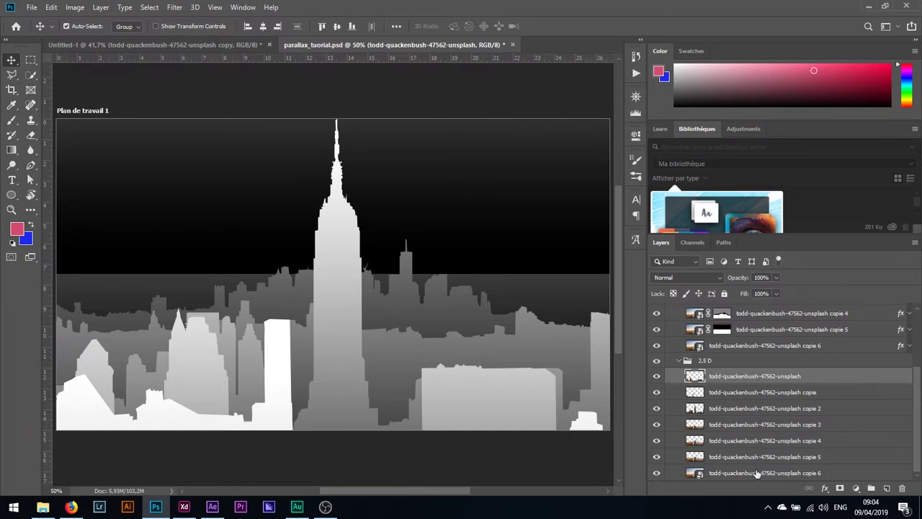
{"action": "double_click", "coordinate": [733, 376]}
{"action": "key", "text": "BackSpace"}
{"action": "type", "text": "level 1"}
{"action": "double_click", "coordinate": [745, 394]}
{"action": "type", "text": "level 2"}
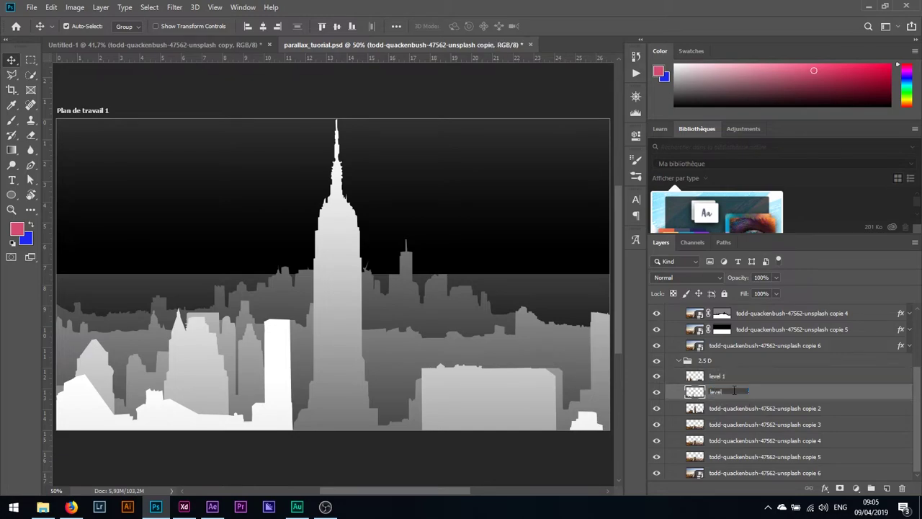
{"action": "double_click", "coordinate": [737, 408]}
{"action": "type", "text": "level 3"}
{"action": "double_click", "coordinate": [729, 425]}
{"action": "type", "text": "level4"}
Rename the remaining layers level5, level 6 and level 7, then launch Adobe XD.
{"action": "double_click", "coordinate": [721, 441]}
{"action": "type", "text": "level5"}
{"action": "double_click", "coordinate": [721, 456]}
{"action": "type", "text": "level 6"}
{"action": "double_click", "coordinate": [721, 473]}
{"action": "type", "text": "level 7"}
{"action": "left_click", "coordinate": [184, 506]}
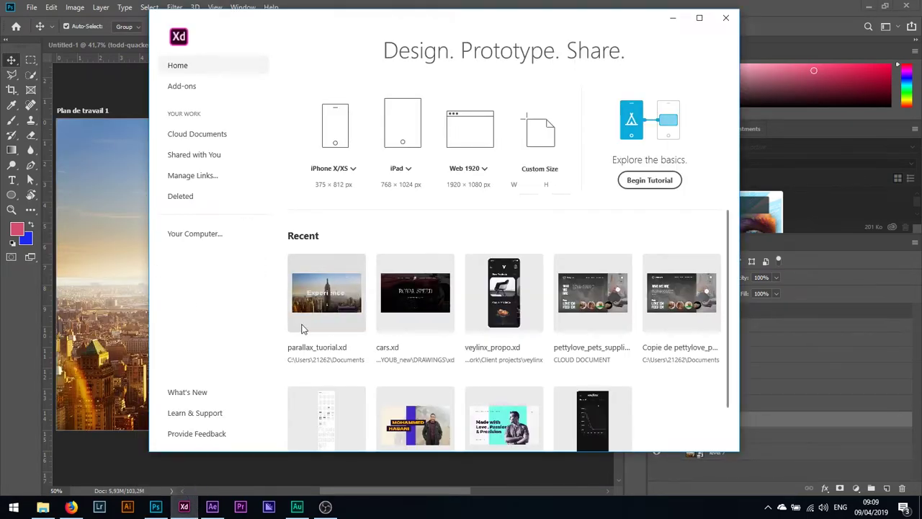
Open parallax_tuorial.xd, expand its 2.5 D group, and maximize the XD window.
{"action": "left_click", "coordinate": [335, 126]}
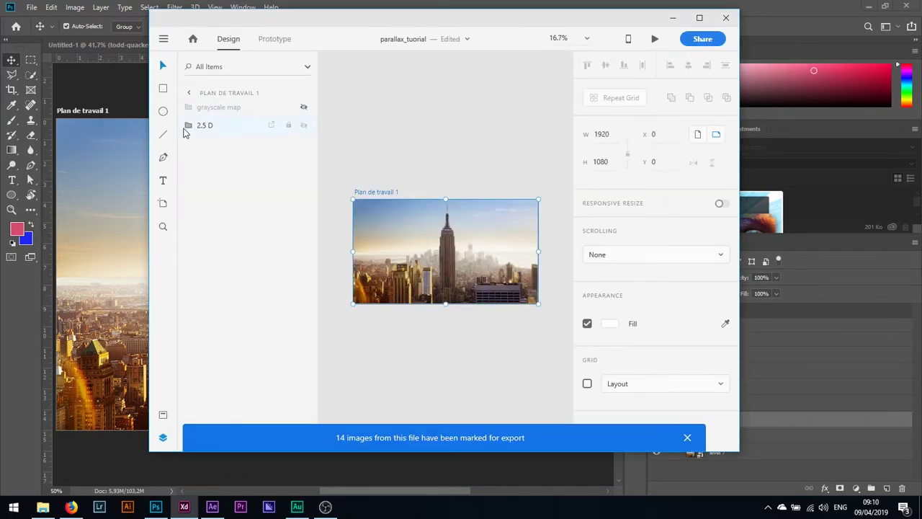
{"action": "left_click", "coordinate": [186, 127]}
{"action": "left_click", "coordinate": [189, 127]}
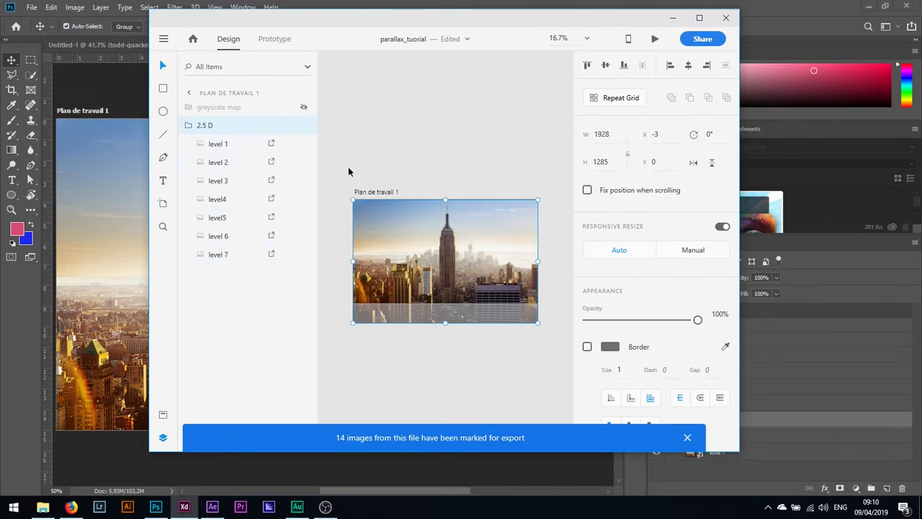
{"action": "double_click", "coordinate": [348, 26]}
{"action": "scroll", "coordinate": [227, 222], "scroll_direction": "up", "scroll_amount": 3}
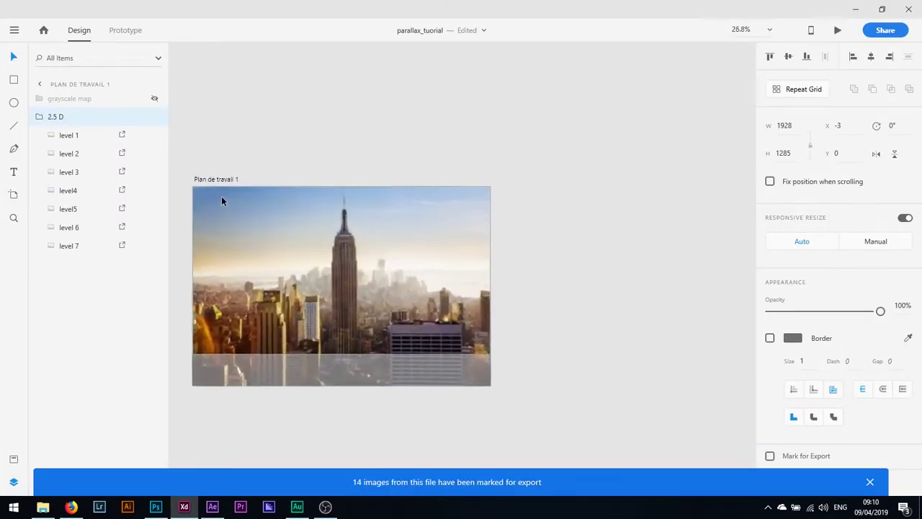
Alt-drag a copy of the artboard to the right and raise its 2.5 D city image to Y -1038.
{"action": "scroll", "coordinate": [221, 186], "scroll_direction": "down", "scroll_amount": 1}
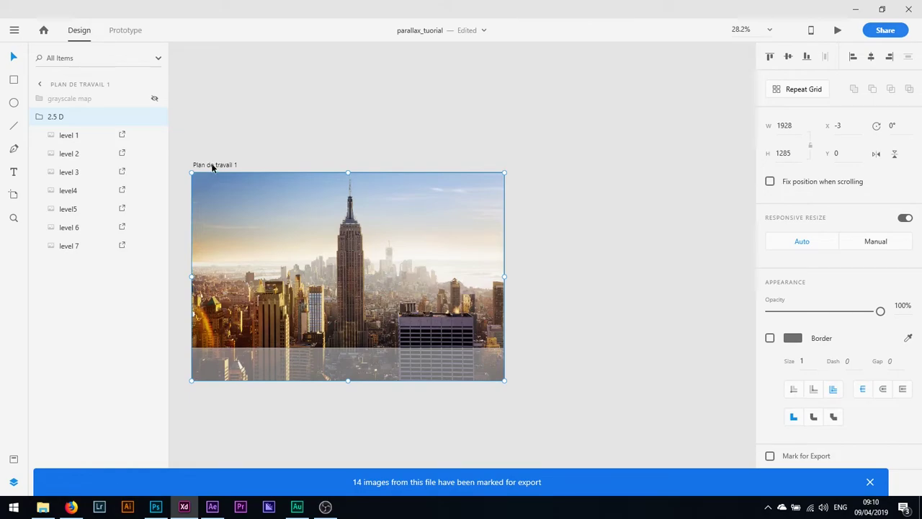
{"action": "left_click_drag", "start_coordinate": [212, 168], "coordinate": [560, 183]}
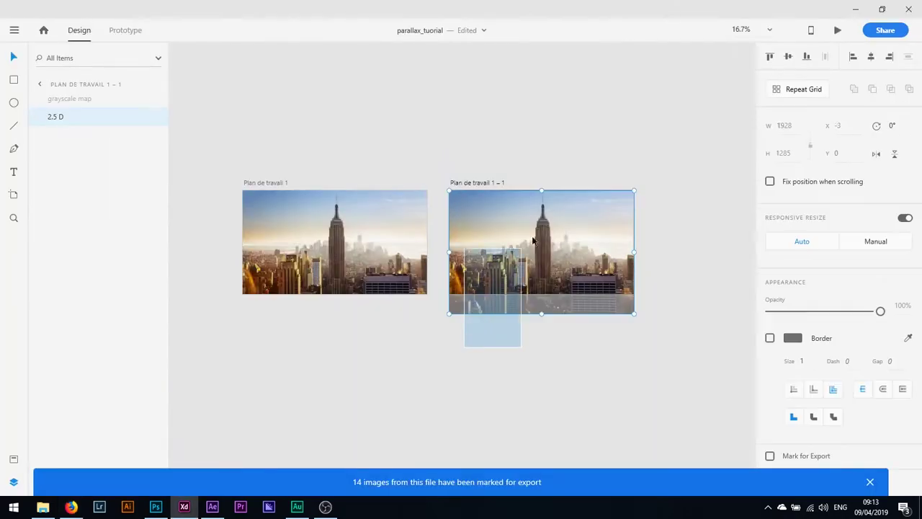
{"action": "left_click_drag", "start_coordinate": [540, 232], "coordinate": [627, 165]}
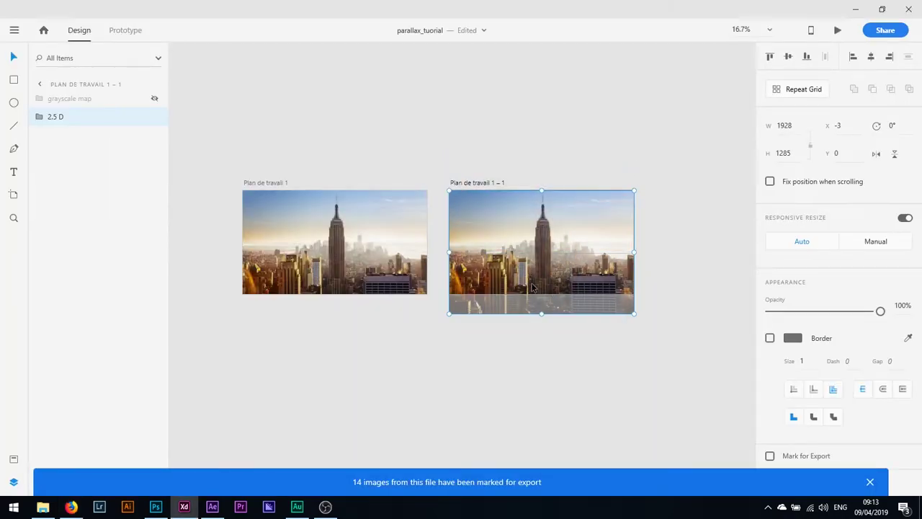
{"action": "left_click_drag", "start_coordinate": [532, 286], "coordinate": [518, 189]}
Draw a borderless black rectangle over the copy's lower white area and extend its top upward.
{"action": "left_click", "coordinate": [593, 262]}
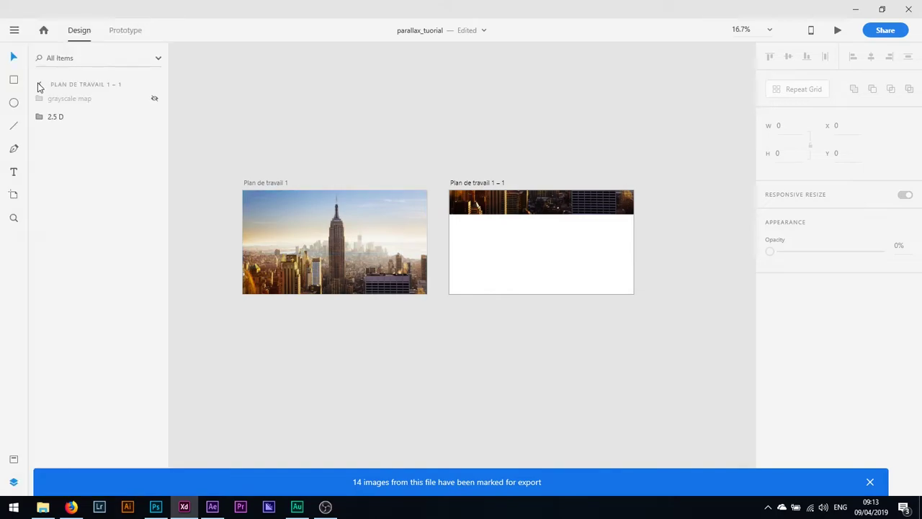
{"action": "left_click_drag", "start_coordinate": [447, 215], "coordinate": [640, 294]}
{"action": "left_click", "coordinate": [770, 393]}
{"action": "left_click", "coordinate": [792, 366]}
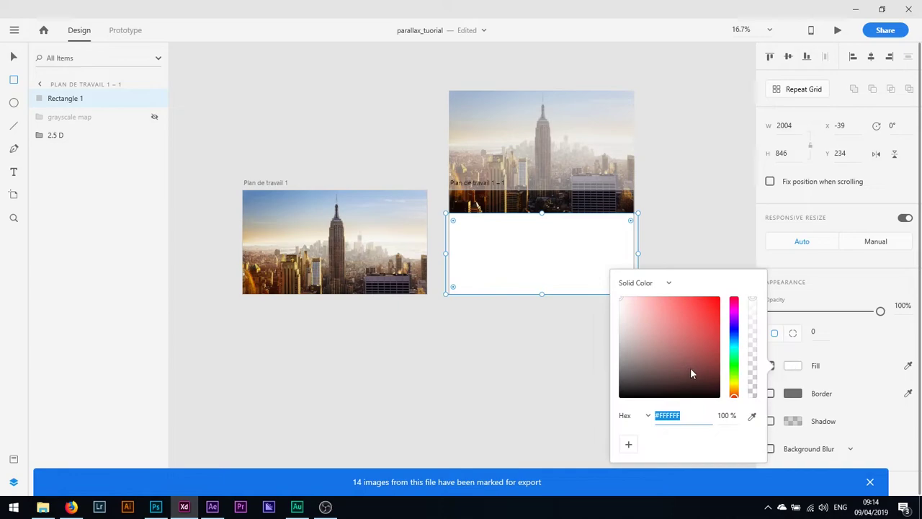
{"action": "left_click_drag", "start_coordinate": [692, 372], "coordinate": [619, 397]}
{"action": "left_click", "coordinate": [798, 305]}
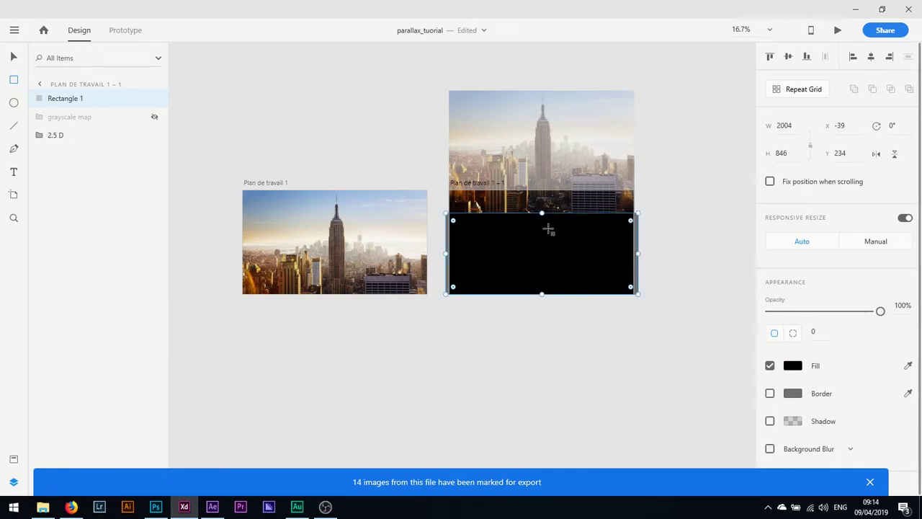
{"action": "left_click_drag", "start_coordinate": [542, 214], "coordinate": [542, 176]}
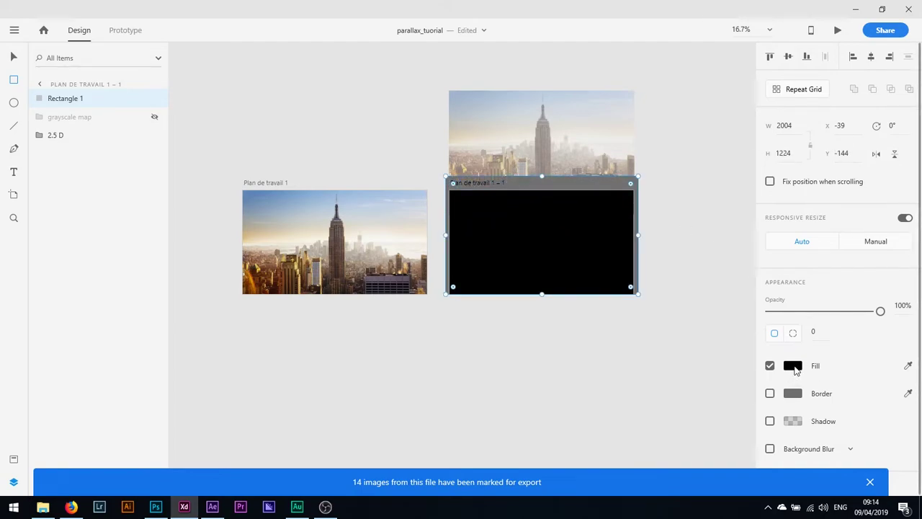
Give the rectangle a linear gradient fill from transparent to black, shortening the fade.
{"action": "left_click", "coordinate": [795, 370]}
{"action": "left_click", "coordinate": [651, 282]}
{"action": "left_click", "coordinate": [627, 329]}
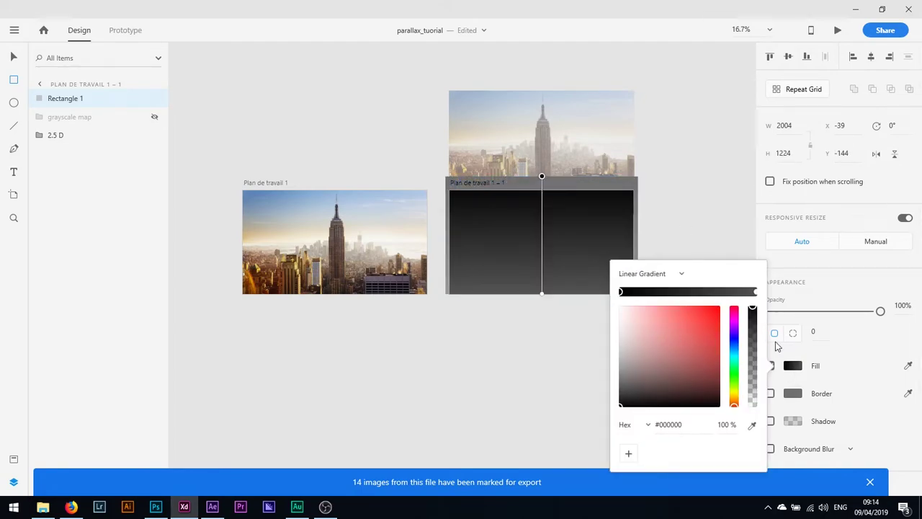
{"action": "left_click", "coordinate": [754, 292]}
{"action": "left_click_drag", "start_coordinate": [670, 361], "coordinate": [621, 405]}
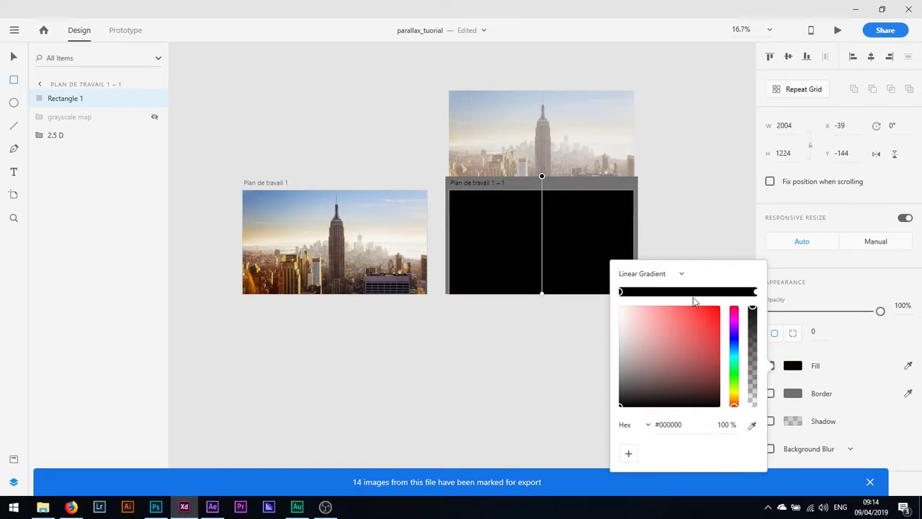
{"action": "left_click_drag", "start_coordinate": [752, 308], "coordinate": [752, 405]}
{"action": "left_click_drag", "start_coordinate": [542, 298], "coordinate": [542, 202]}
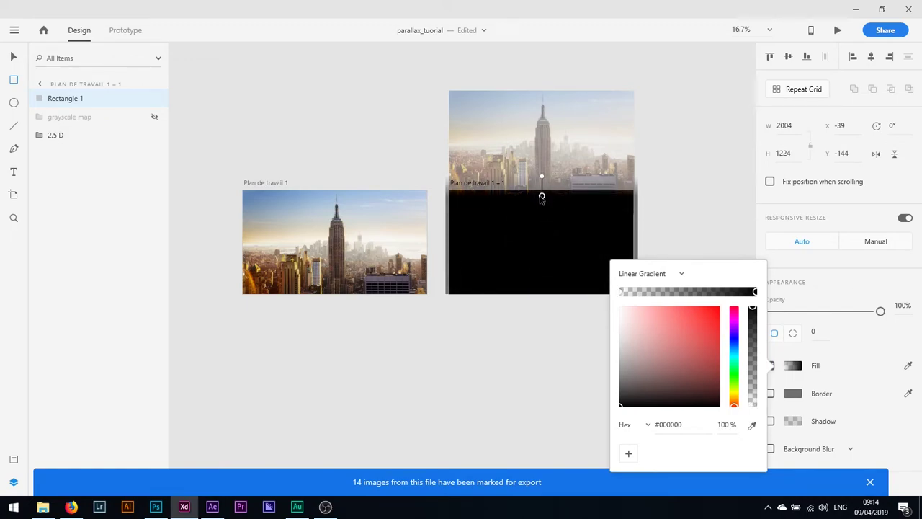
Expand the copy's 2.5 D group and nudge level 1 higher with Shift+Up.
{"action": "left_click", "coordinate": [576, 239]}
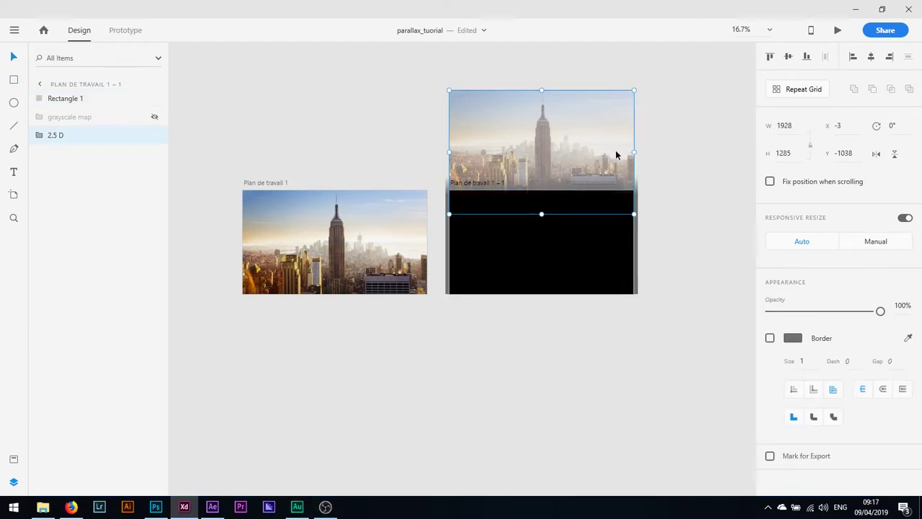
{"action": "scroll", "coordinate": [566, 137], "scroll_direction": "up", "scroll_amount": 5}
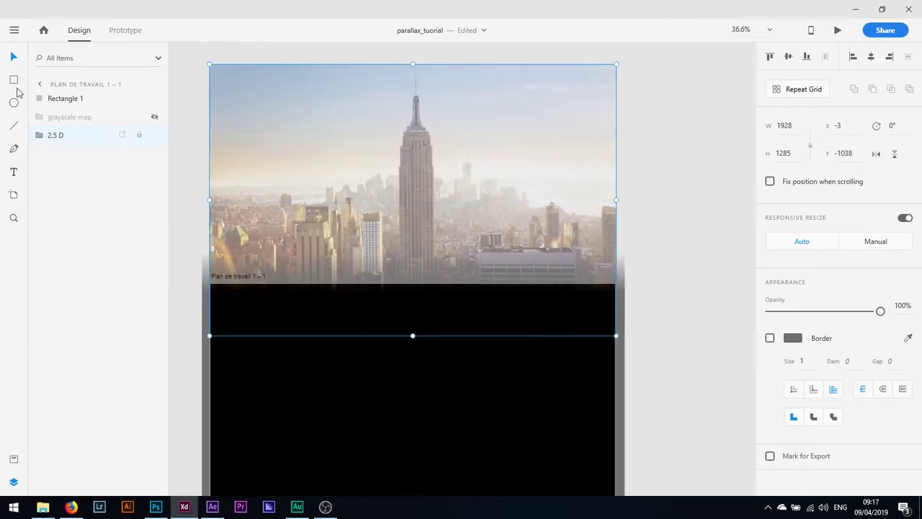
{"action": "left_click", "coordinate": [40, 135]}
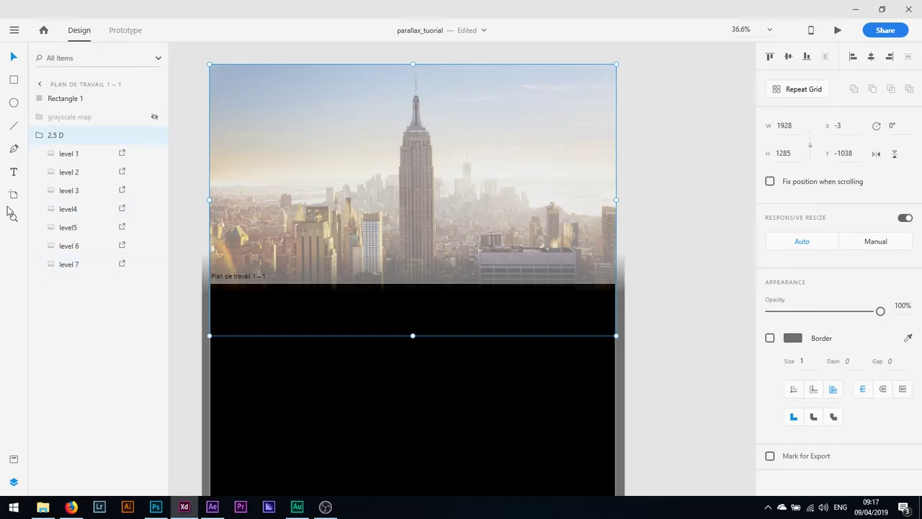
{"action": "left_click", "coordinate": [77, 155]}
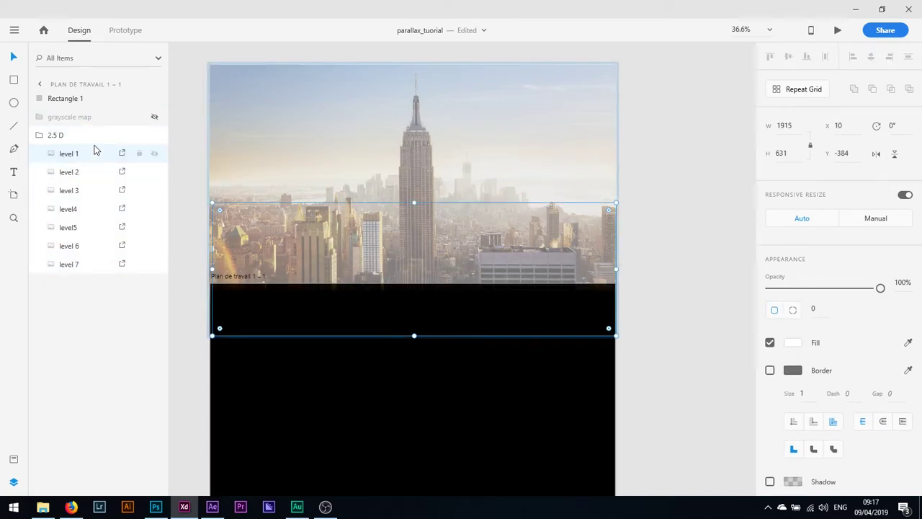
{"action": "key", "text": "shift+Up"}
{"action": "key", "text": "shift+Up"}
{"action": "key", "text": "shift+Up"}
{"action": "key", "text": "shift+Up"}
{"action": "key", "text": "shift+Up"}
{"action": "key", "text": "shift+Up"}
{"action": "key", "text": "shift+Up"}
{"action": "key", "text": "shift+Up"}
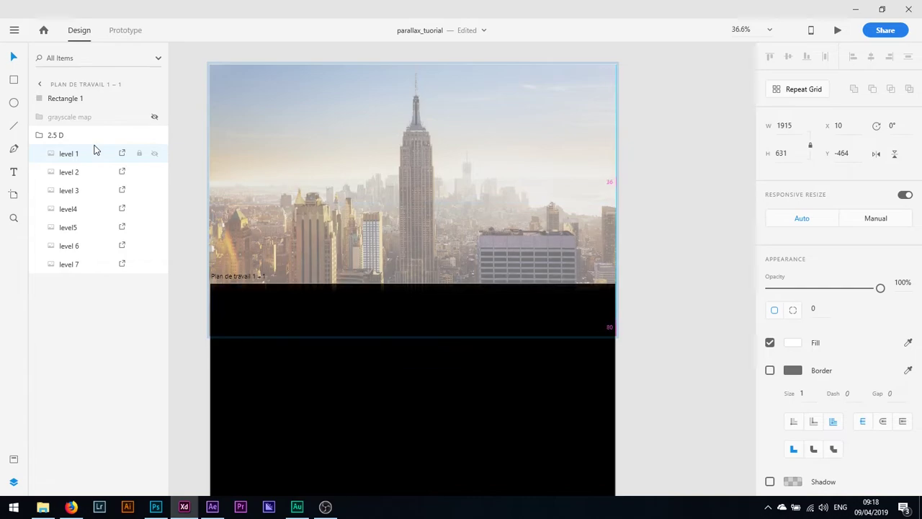
Go through levels 2 to 7, nudge level 7 slightly down, and clear the selection.
{"action": "left_click", "coordinate": [101, 170]}
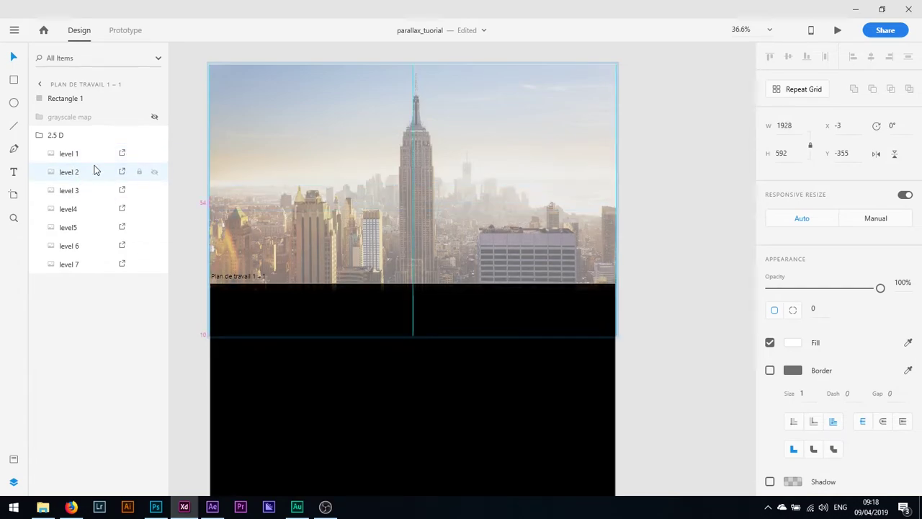
{"action": "left_click", "coordinate": [95, 190]}
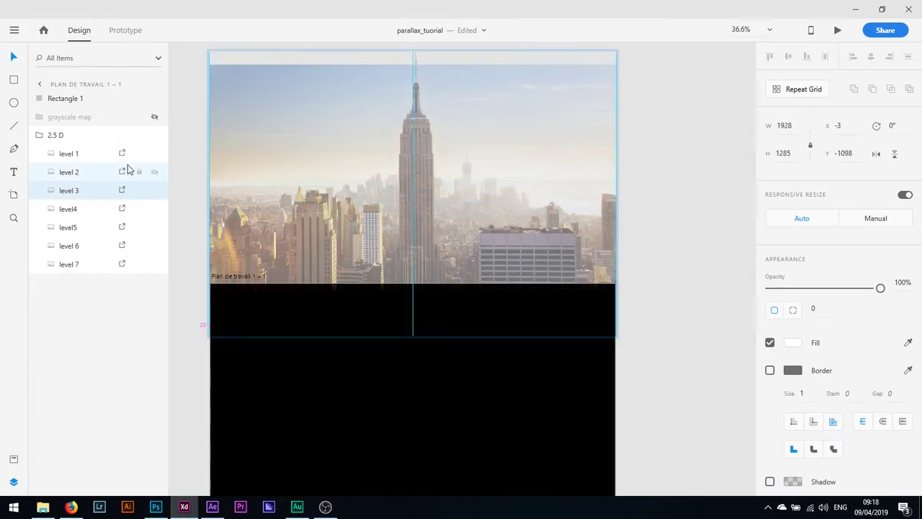
{"action": "left_click", "coordinate": [80, 214]}
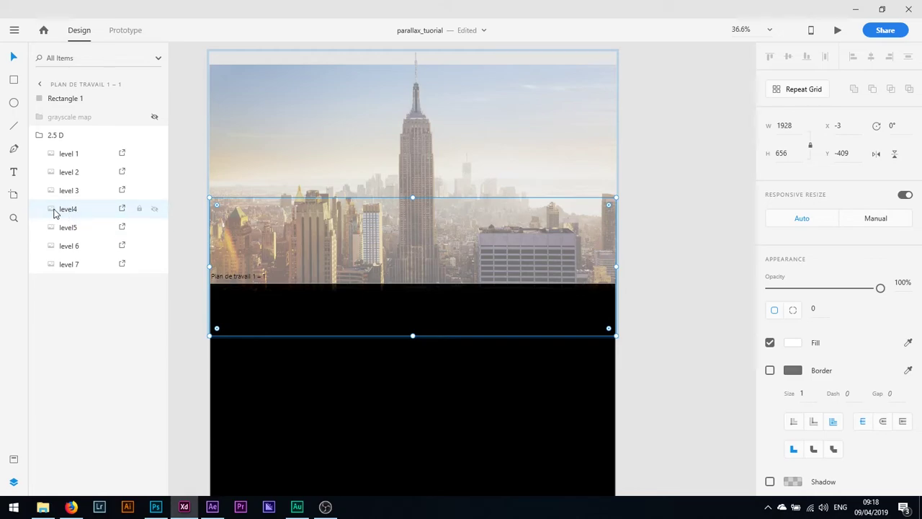
{"action": "left_click", "coordinate": [90, 229]}
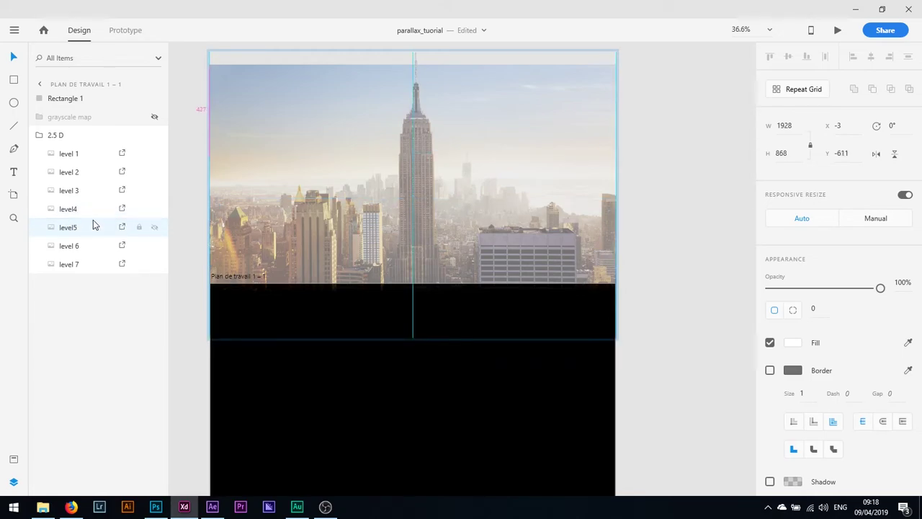
{"action": "left_click", "coordinate": [101, 257]}
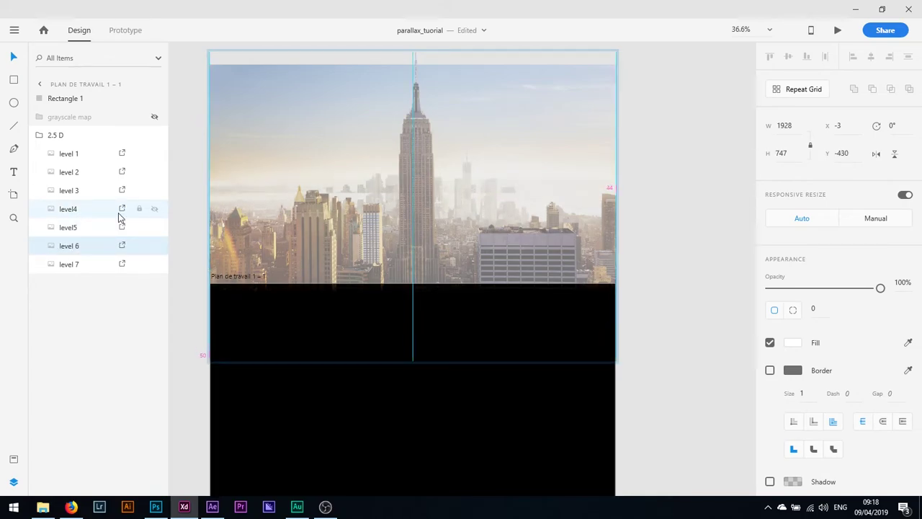
{"action": "left_click", "coordinate": [75, 266]}
{"action": "key", "text": "shift+Down"}
{"action": "key", "text": "shift+Down"}
{"action": "key", "text": "shift+Down"}
{"action": "key", "text": "shift+Down"}
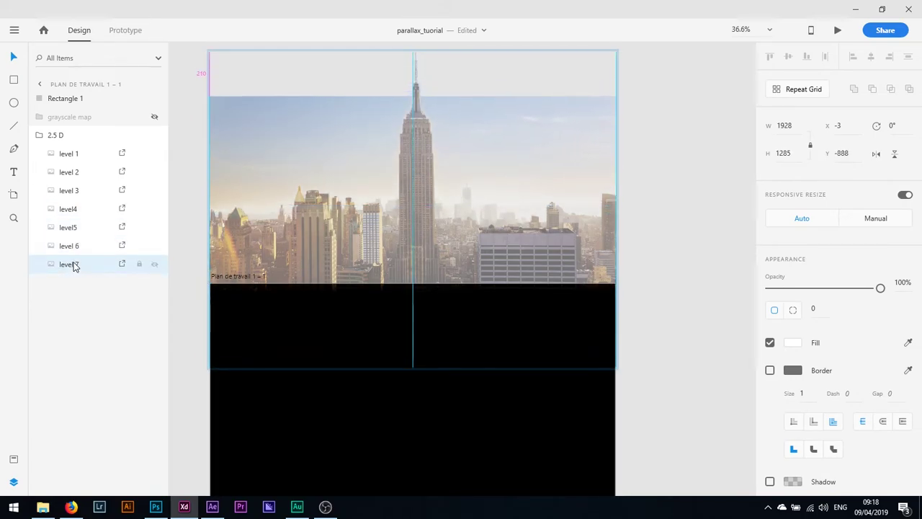
{"action": "key", "text": "Escape"}
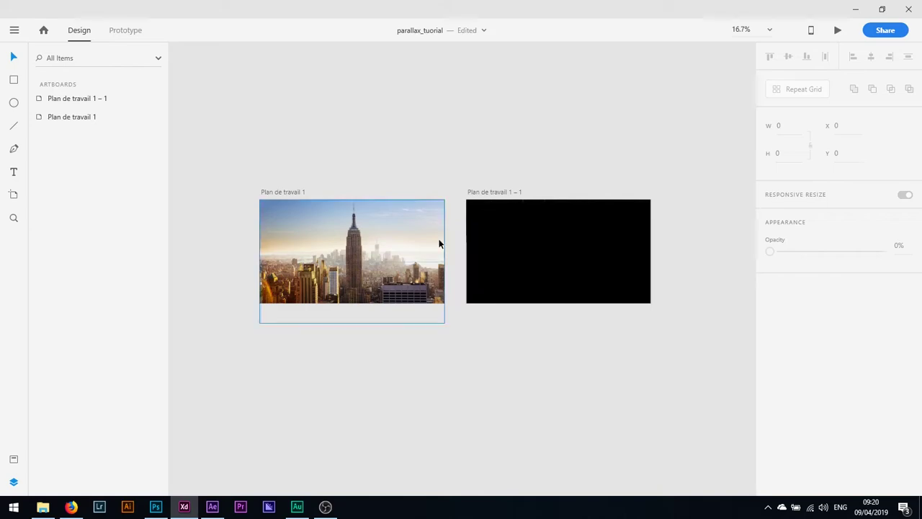
Paste the black gradient rectangle into Plan de travail 1, move it below the city photo, set opacity to 0%.
{"action": "scroll", "coordinate": [515, 299], "scroll_direction": "up", "scroll_amount": 1}
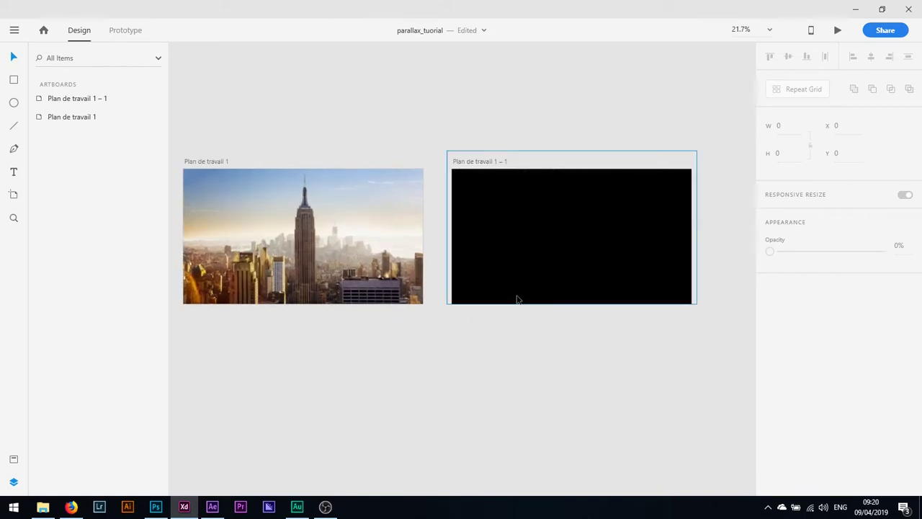
{"action": "left_click", "coordinate": [606, 257]}
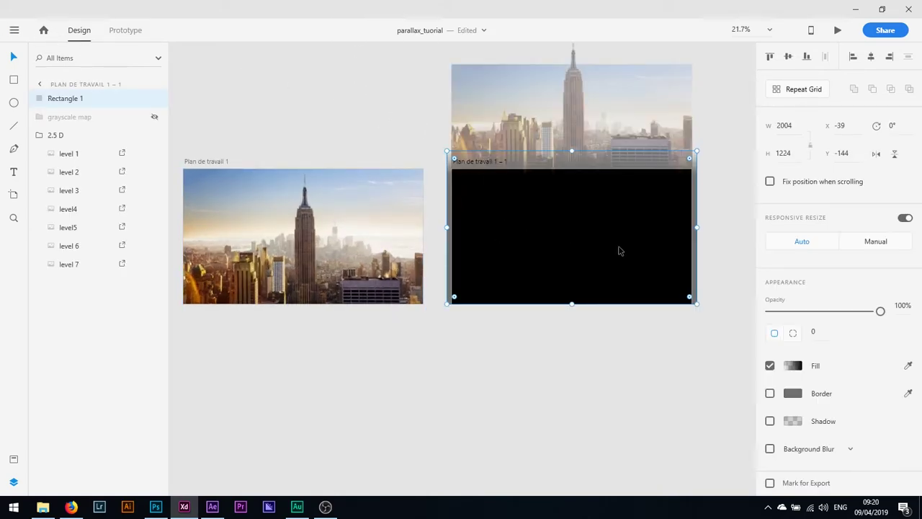
{"action": "key", "text": "ctrl+c"}
{"action": "left_click", "coordinate": [354, 182]}
{"action": "key", "text": "ctrl+v"}
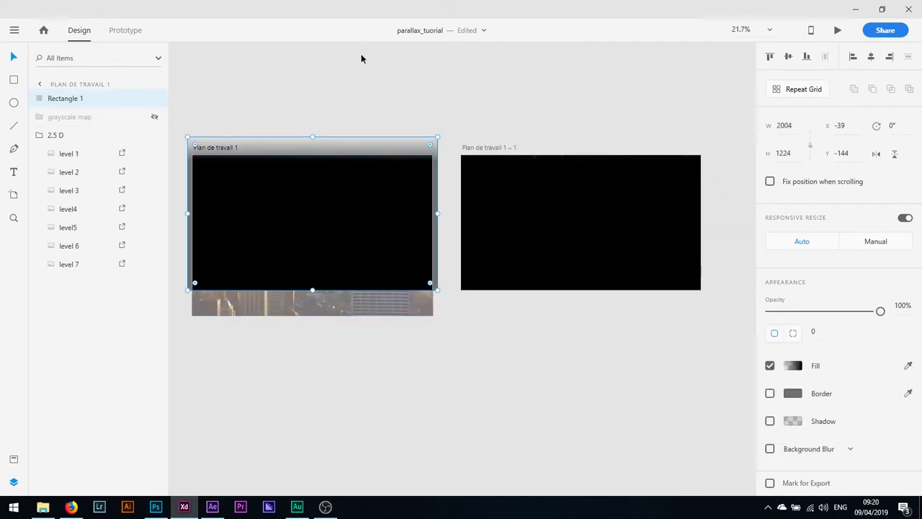
{"action": "left_click_drag", "start_coordinate": [321, 193], "coordinate": [323, 318]}
{"action": "left_click_drag", "start_coordinate": [880, 315], "coordinate": [737, 309]}
{"action": "key", "text": "Escape"}
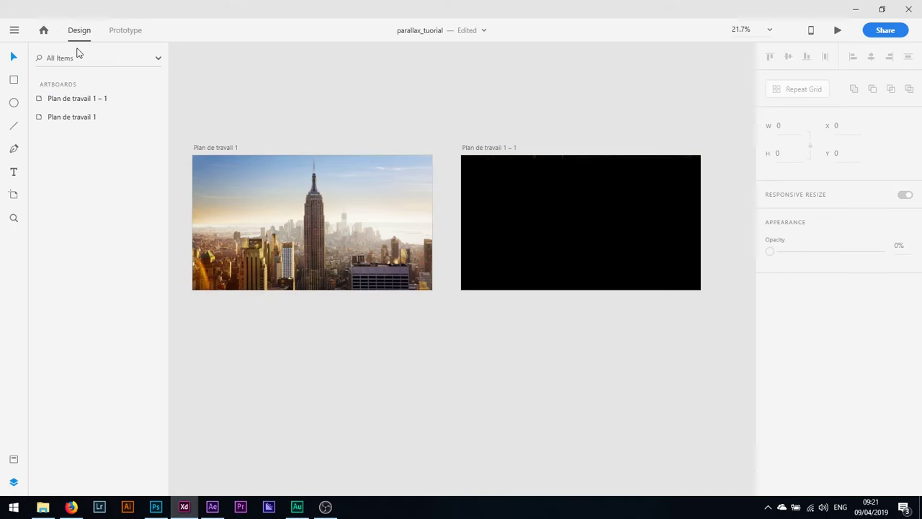
In Prototype mode, wire Plan de travail 1 to Plan de travail 1 – 1 with a Time trigger, 0.5 s delay.
{"action": "left_click", "coordinate": [126, 33]}
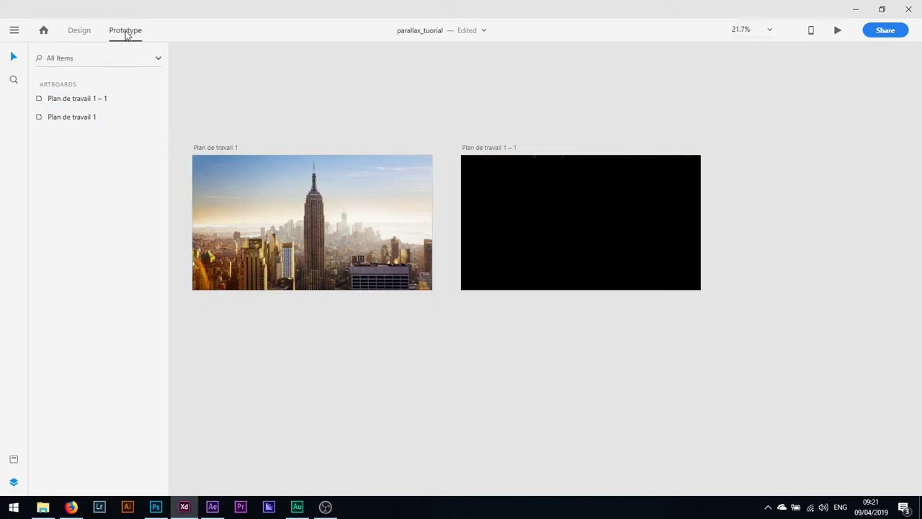
{"action": "left_click", "coordinate": [225, 148]}
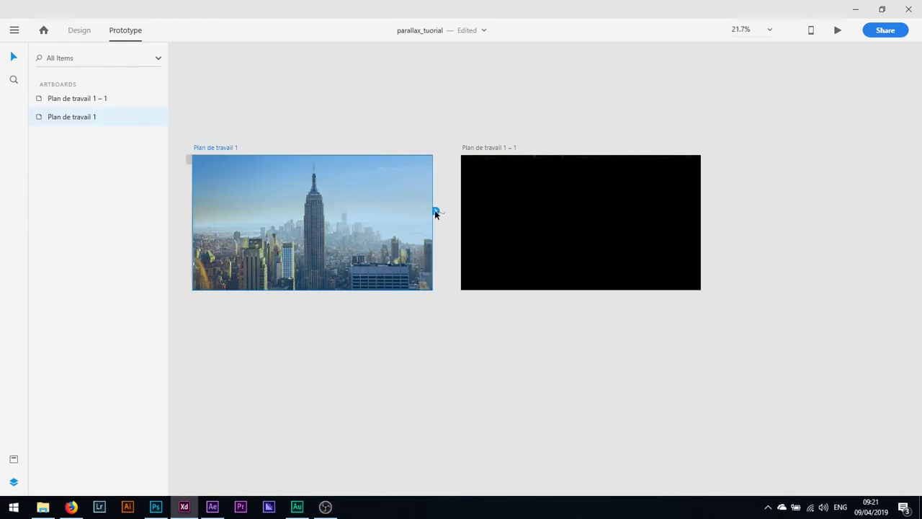
{"action": "left_click_drag", "start_coordinate": [444, 215], "coordinate": [599, 225]}
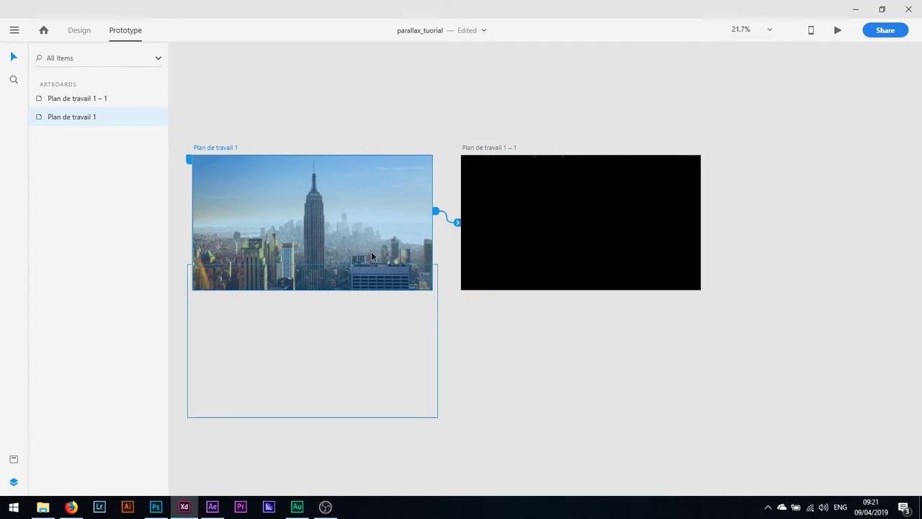
{"action": "left_click", "coordinate": [416, 188]}
{"action": "left_click", "coordinate": [425, 247]}
{"action": "left_click", "coordinate": [443, 208]}
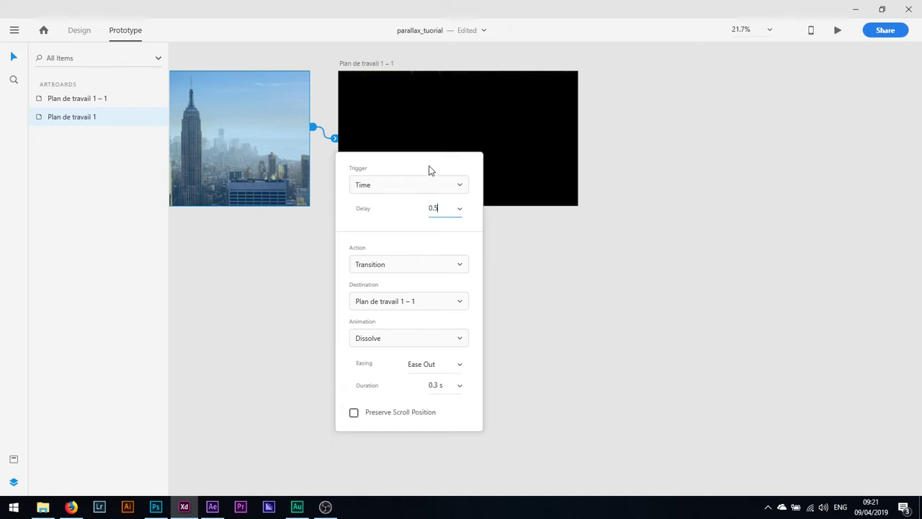
{"action": "key", "text": "Return"}
Set the transition action to Auto-Animate with Ease In-Out easing, clearing the old 0.3 duration.
{"action": "left_click", "coordinate": [374, 266]}
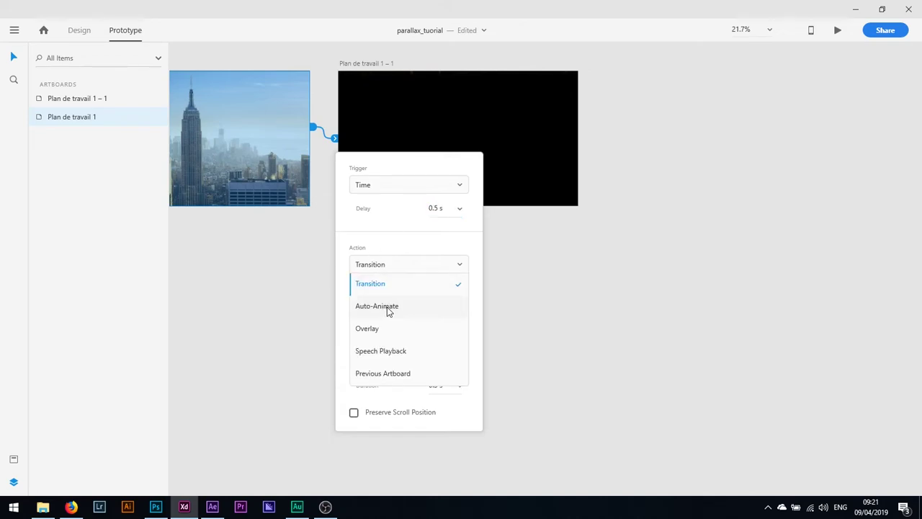
{"action": "left_click", "coordinate": [388, 308]}
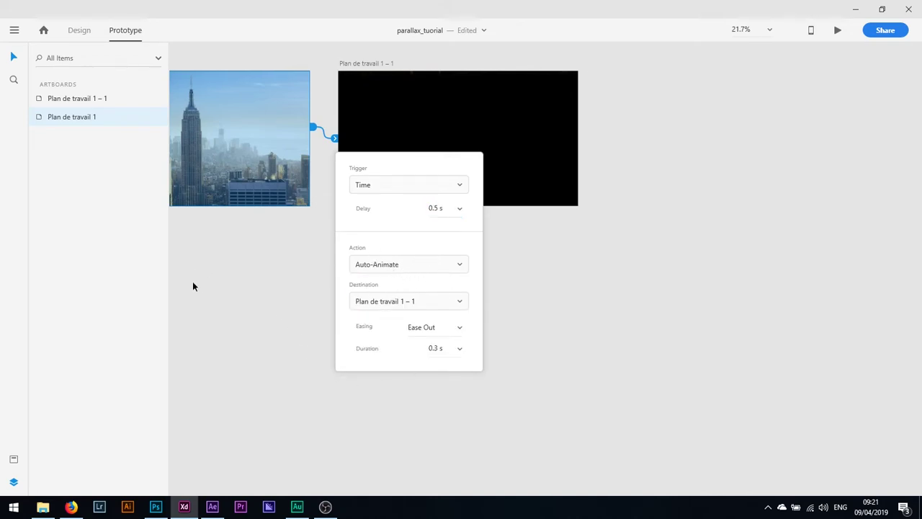
{"action": "left_click", "coordinate": [458, 333]}
{"action": "left_click", "coordinate": [441, 414]}
{"action": "left_click", "coordinate": [449, 348]}
{"action": "key", "text": "BackSpace"}
{"action": "key", "text": "alt+shift"}
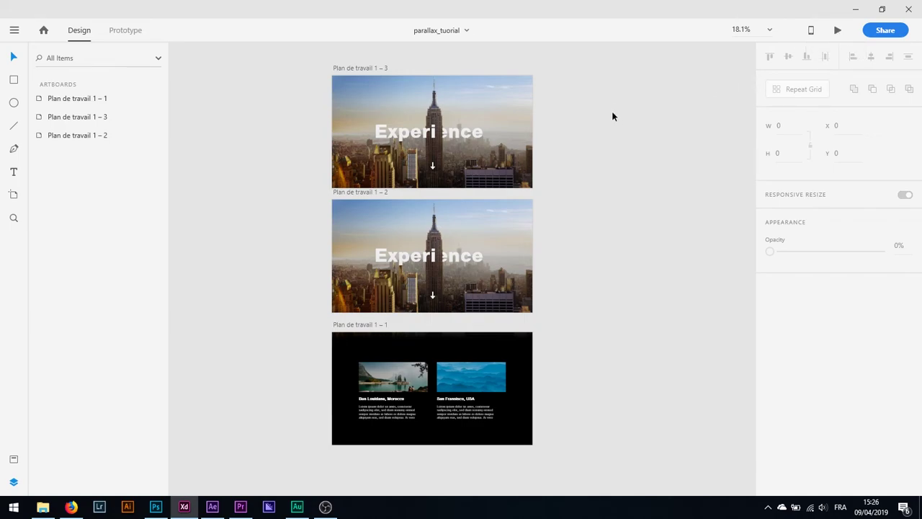
Play the parallax transition from the Experience city screen to the two cards twice in a maximized desktop preview.
{"action": "left_click", "coordinate": [837, 31]}
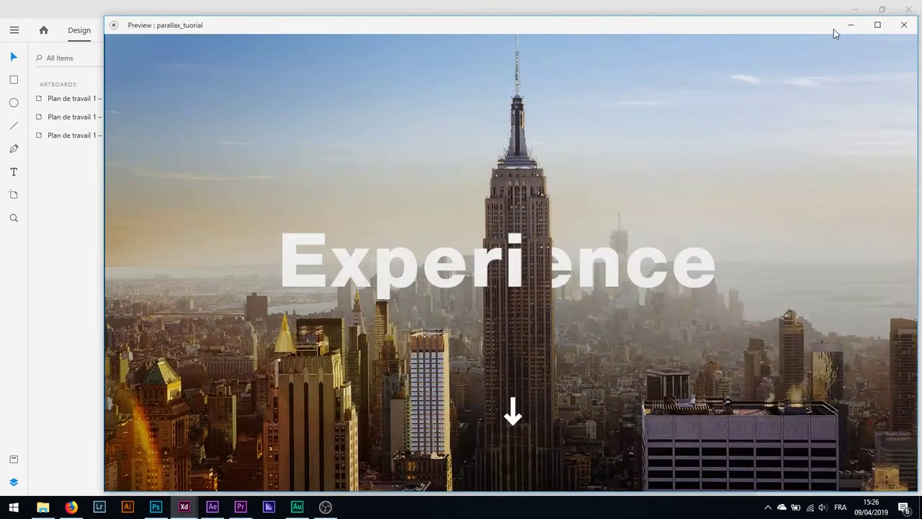
{"action": "left_click_drag", "start_coordinate": [665, 23], "coordinate": [617, 2]}
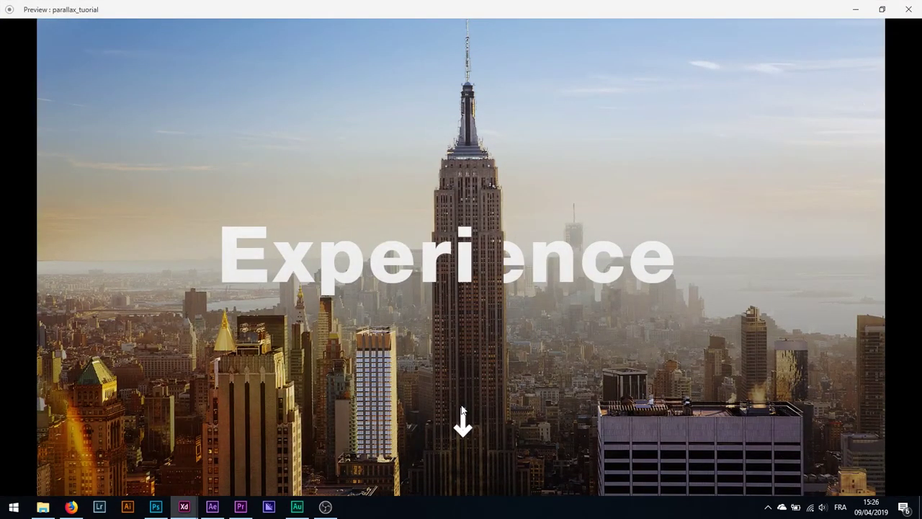
{"action": "left_click", "coordinate": [463, 409]}
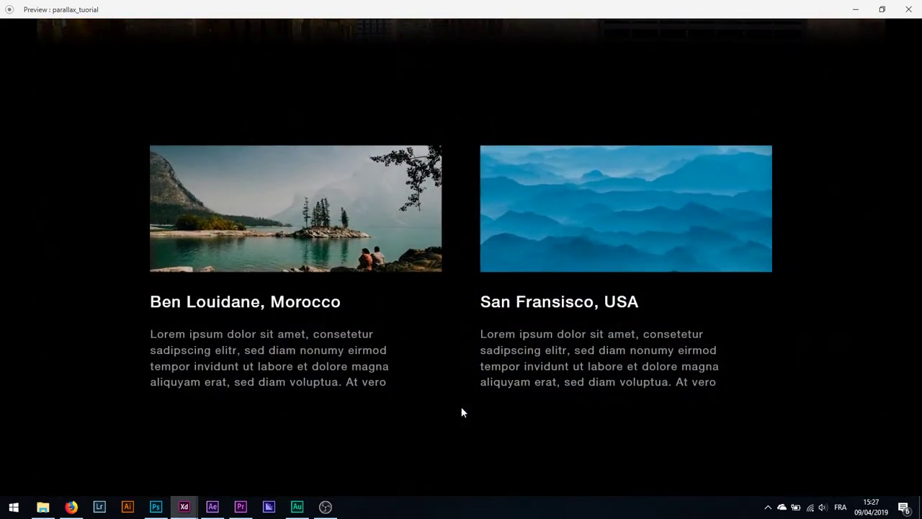
{"action": "left_click", "coordinate": [449, 369]}
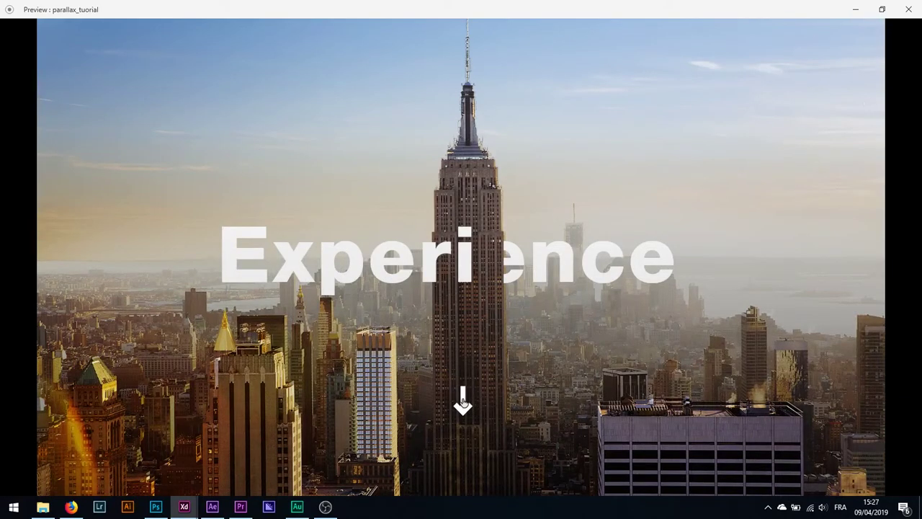
{"action": "left_click", "coordinate": [461, 402]}
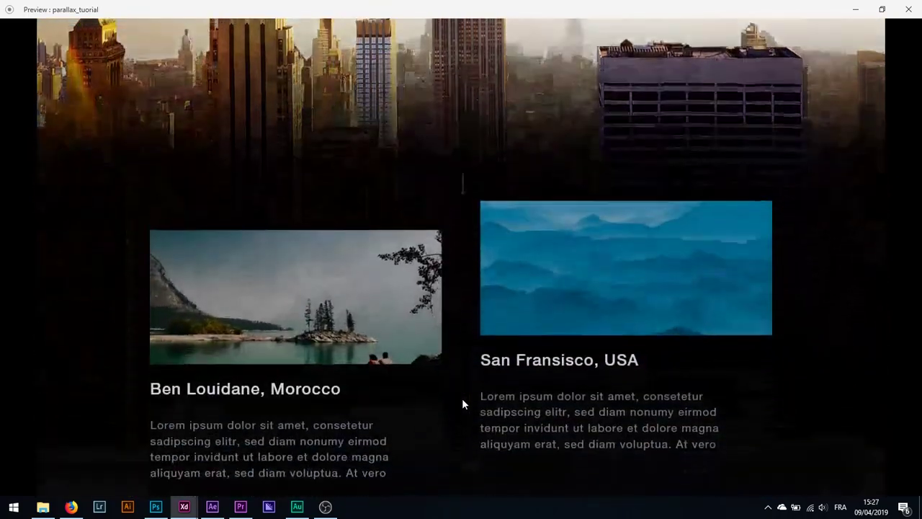